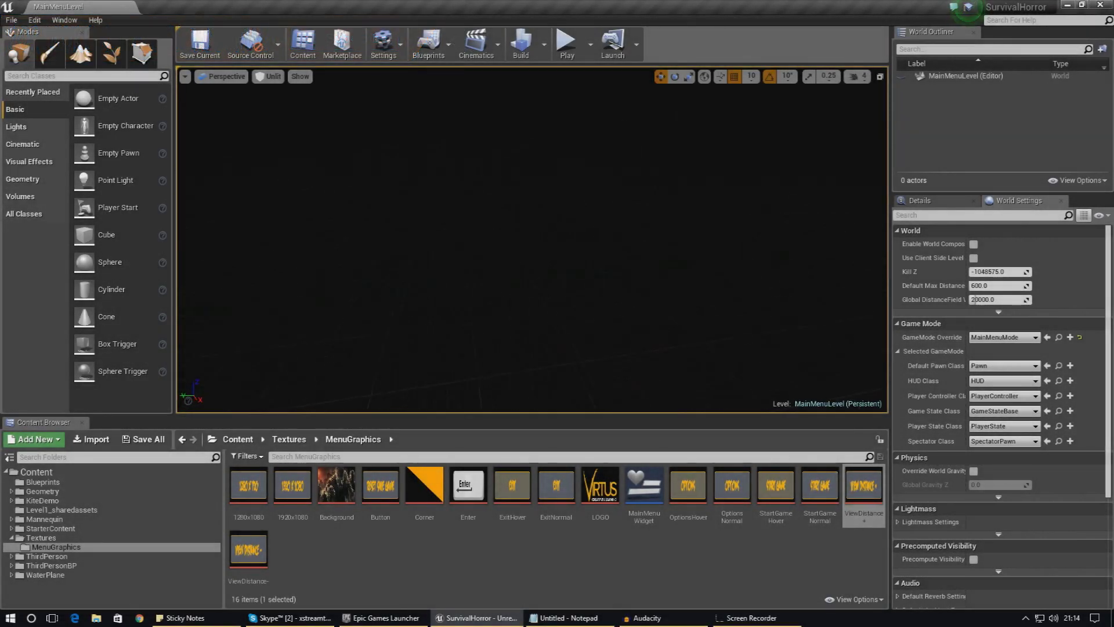
Play-test MainMenuLevel, open its options menu to view the buttons, and stop the session.
{"action": "left_click", "coordinate": [567, 40]}
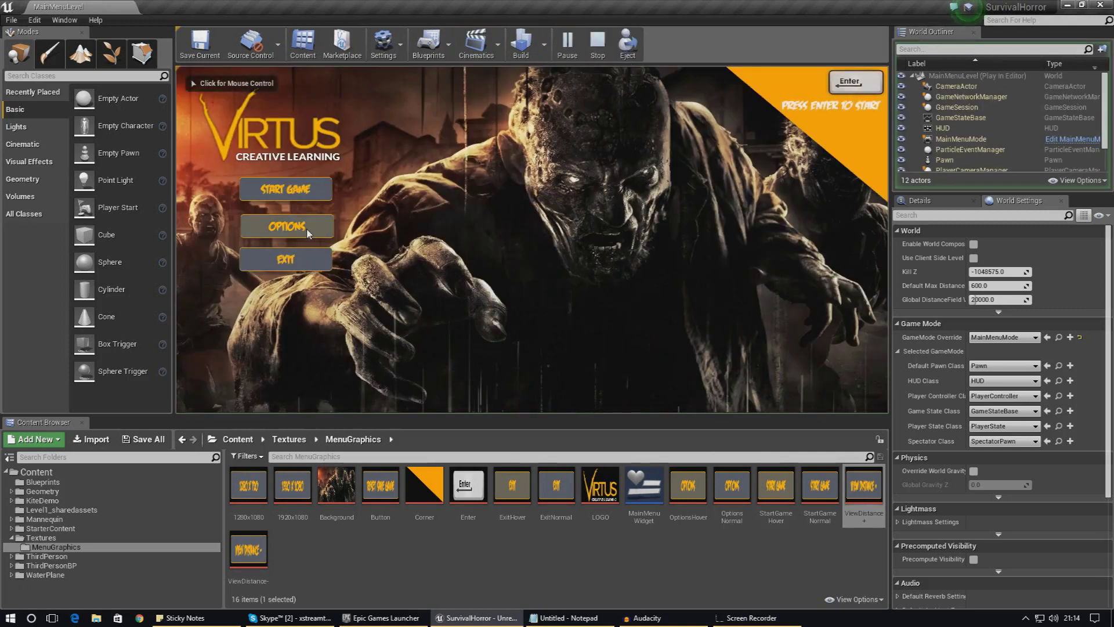
{"action": "left_click", "coordinate": [308, 232]}
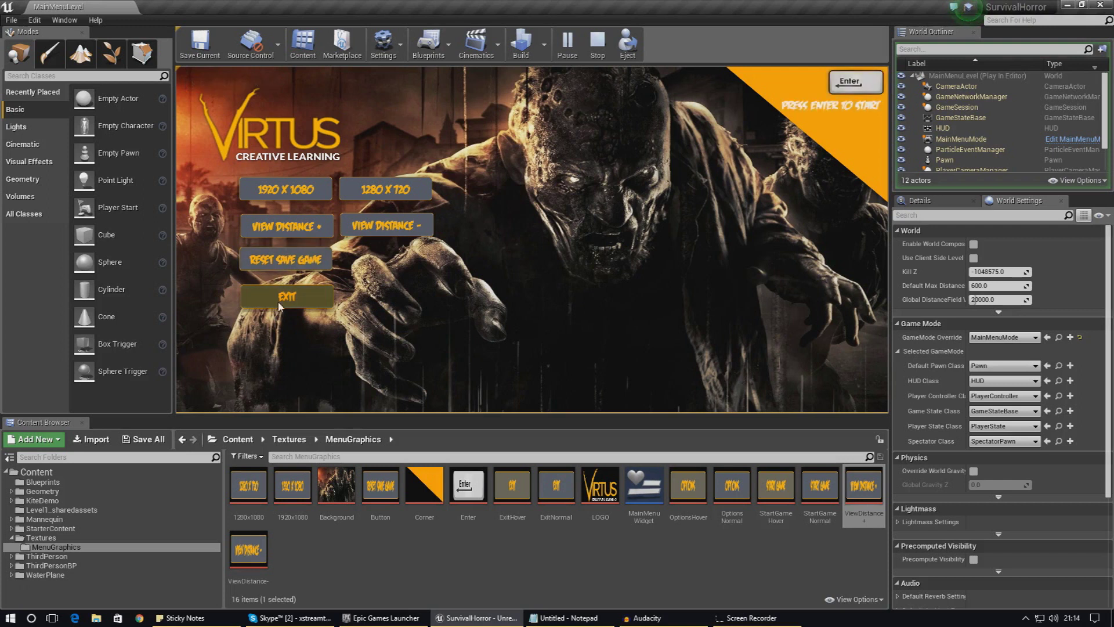
{"action": "left_click", "coordinate": [600, 41]}
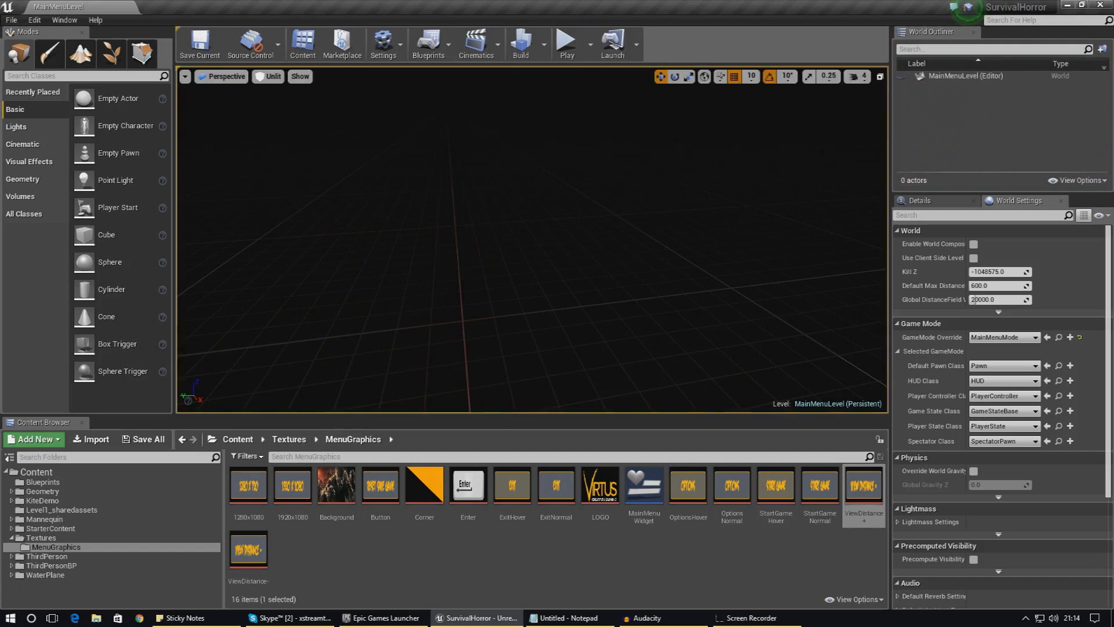
Open the Level1 level from the project's Content folder.
{"action": "left_click", "coordinate": [11, 20]}
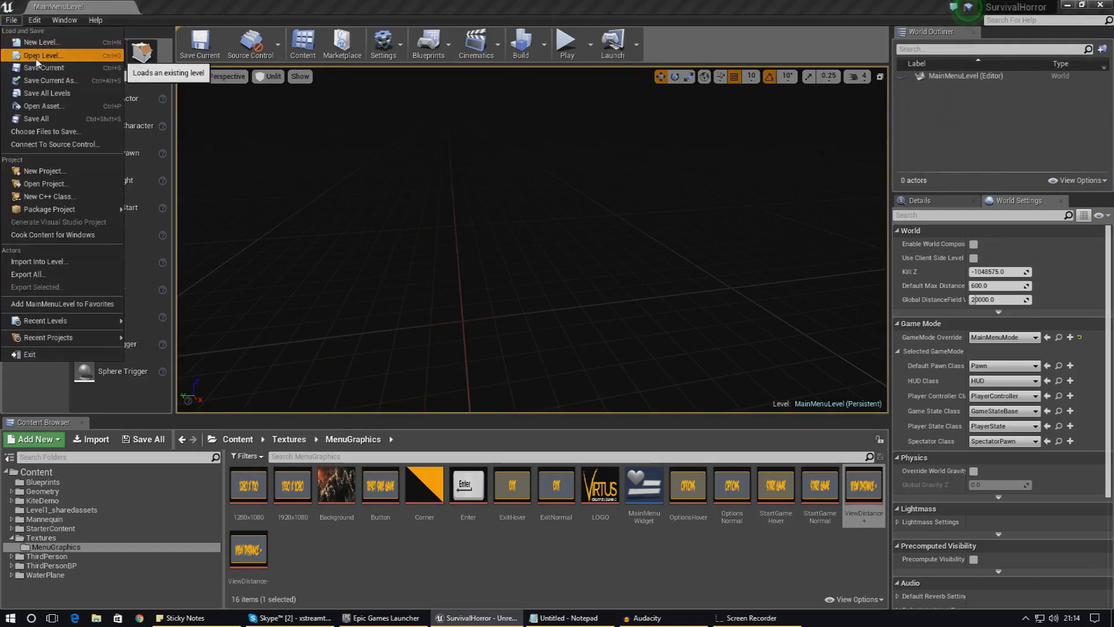
{"action": "left_click", "coordinate": [87, 53]}
{"action": "double_click", "coordinate": [732, 165]}
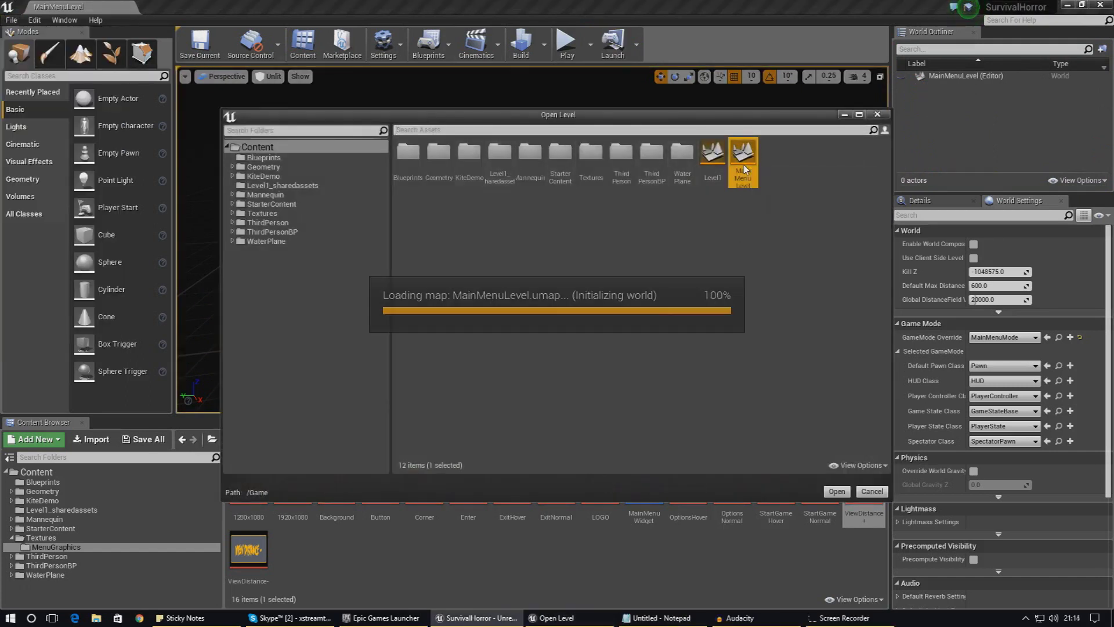
{"action": "left_click", "coordinate": [11, 20]}
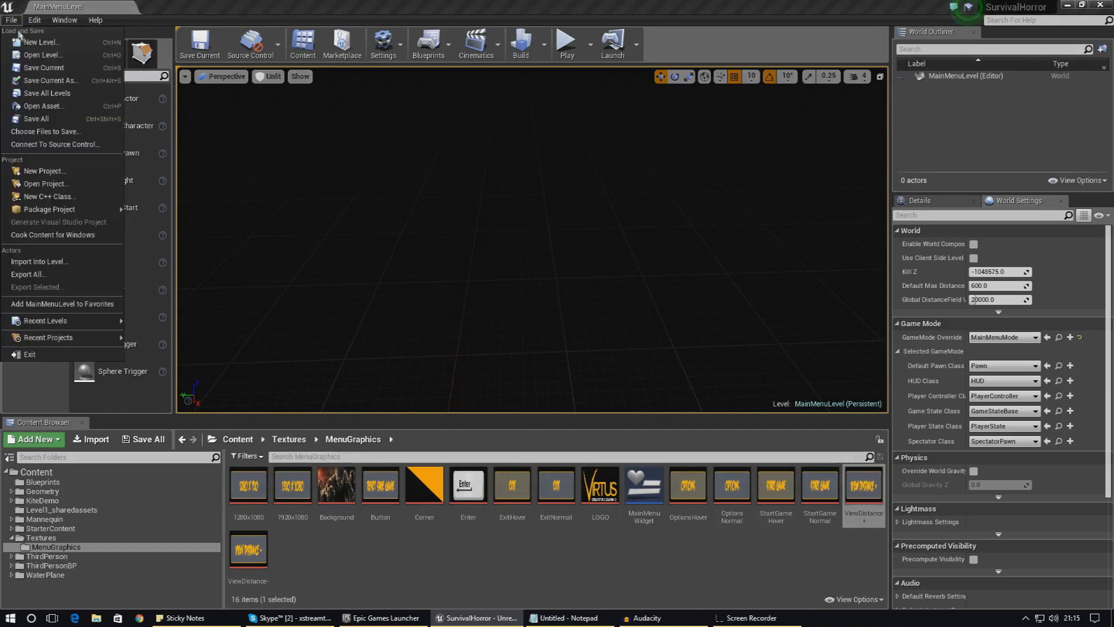
{"action": "left_click", "coordinate": [58, 53]}
{"action": "double_click", "coordinate": [714, 163]}
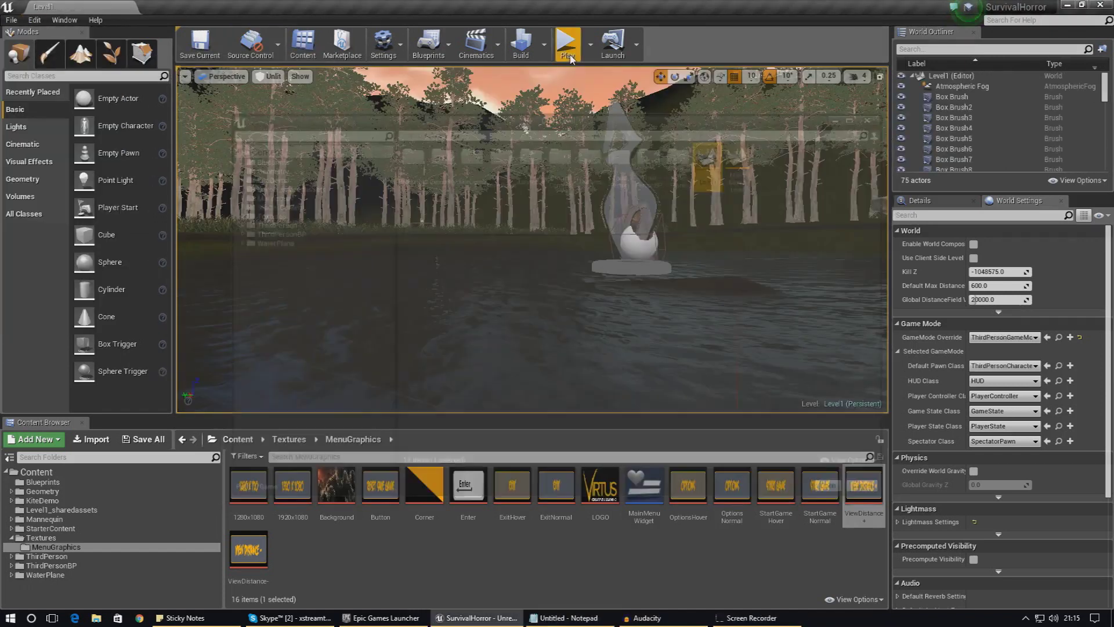
Play-test Level1 by walking the character around the starting rocks, and end the session.
{"action": "left_click", "coordinate": [570, 59]}
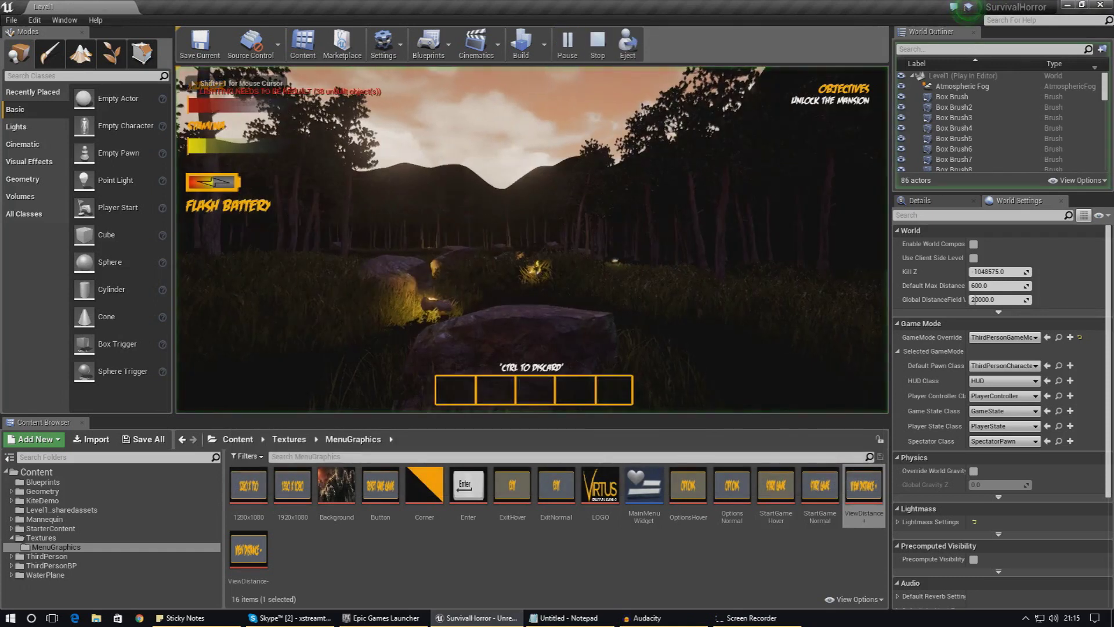
{"action": "key", "text": "w"}
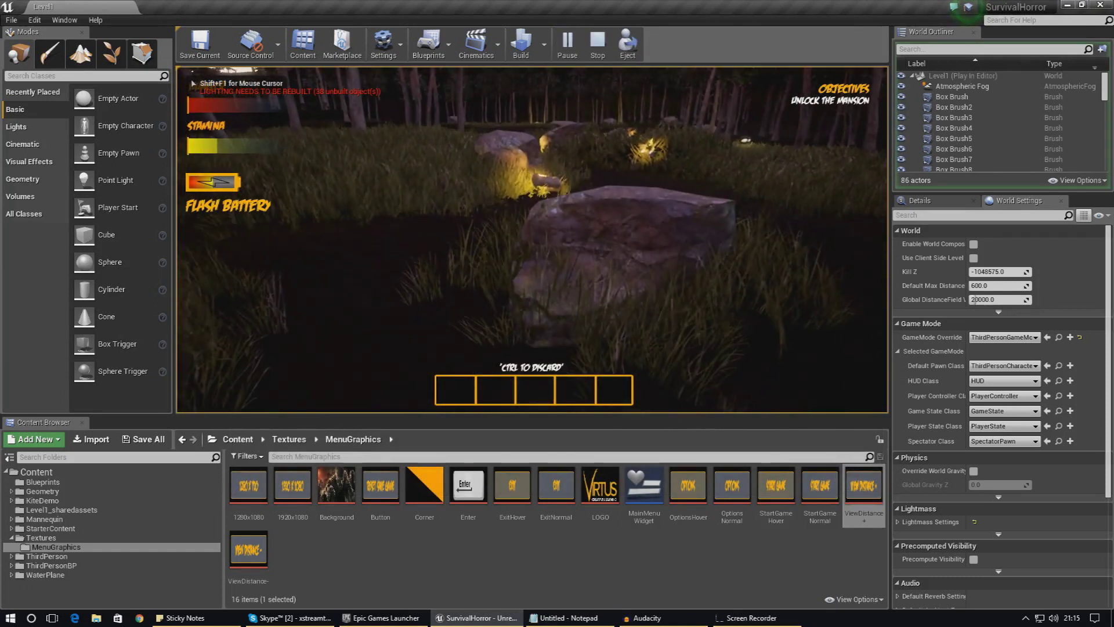
{"action": "key", "text": "a"}
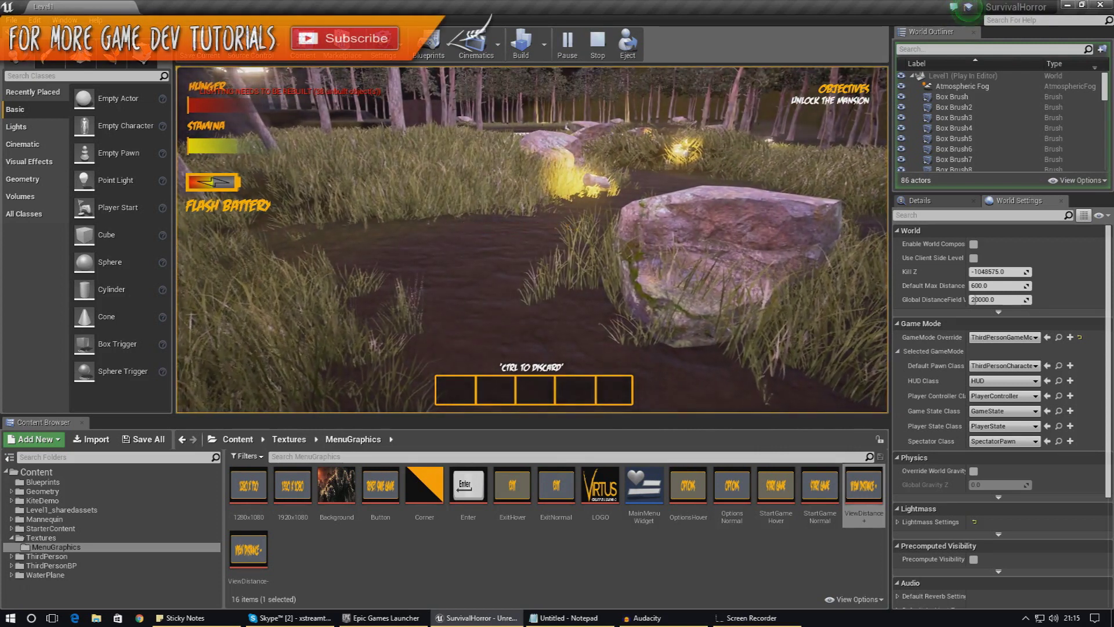
{"action": "key", "text": "a"}
{"action": "key", "text": "d"}
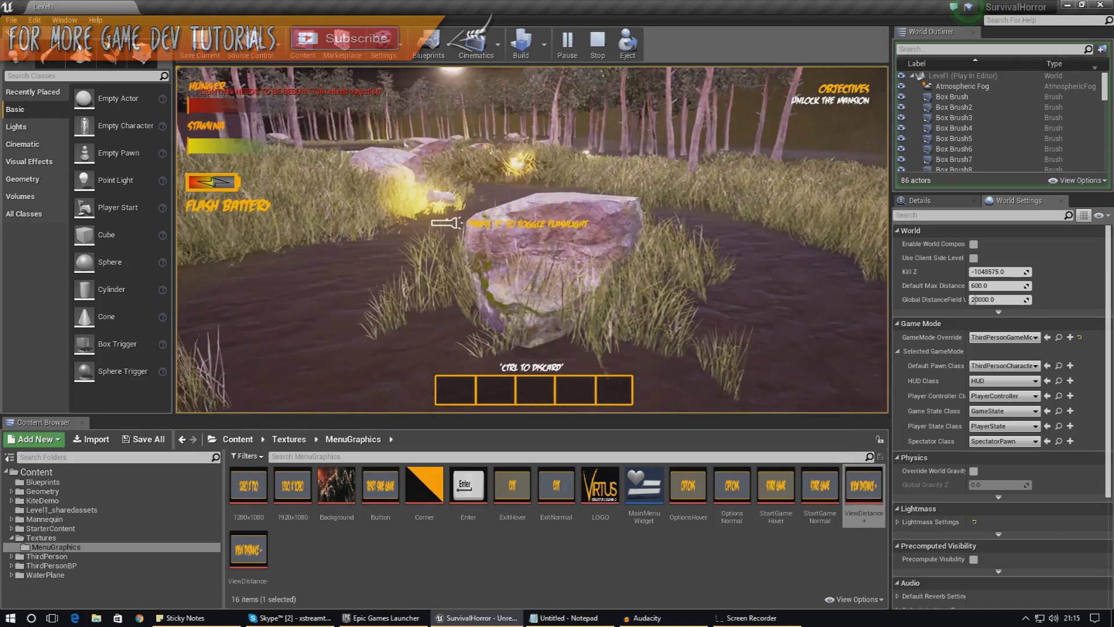
{"action": "key", "text": "a"}
{"action": "key", "text": "Escape"}
{"action": "mouse_move", "coordinate": [607, 226]}
{"action": "right_mouse_down"}
{"action": "mouse_move", "coordinate": [586, 238]}
{"action": "mouse_move", "coordinate": [595, 290]}
{"action": "mouse_move", "coordinate": [638, 249]}
{"action": "mouse_move", "coordinate": [603, 291]}
{"action": "mouse_move", "coordinate": [609, 225]}
{"action": "right_mouse_up"}
{"action": "key", "text": "s"}
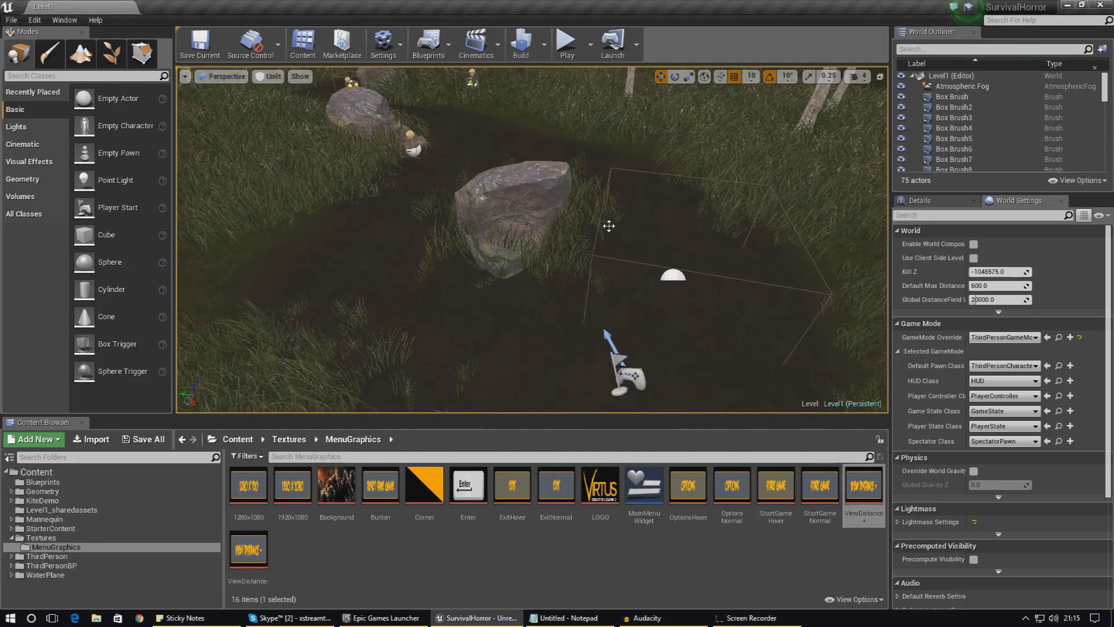
Copy the slot name SurvivalSaveGame from the upper Save Game to Slot node in Level1's level blueprint, and close the blueprint.
{"action": "left_click", "coordinate": [428, 51]}
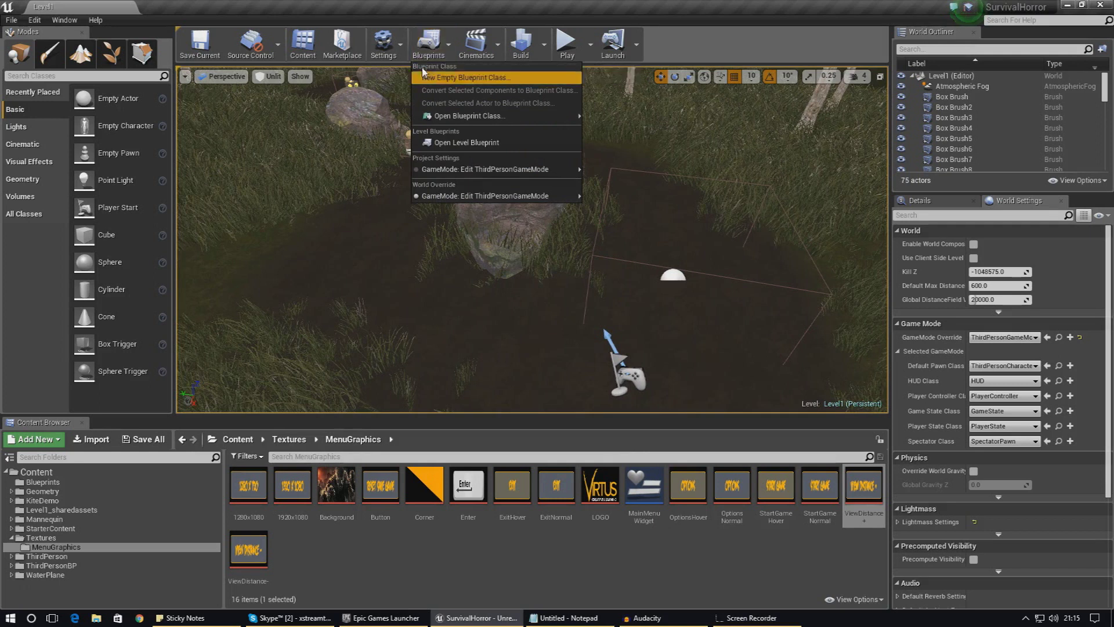
{"action": "left_click", "coordinate": [469, 143]}
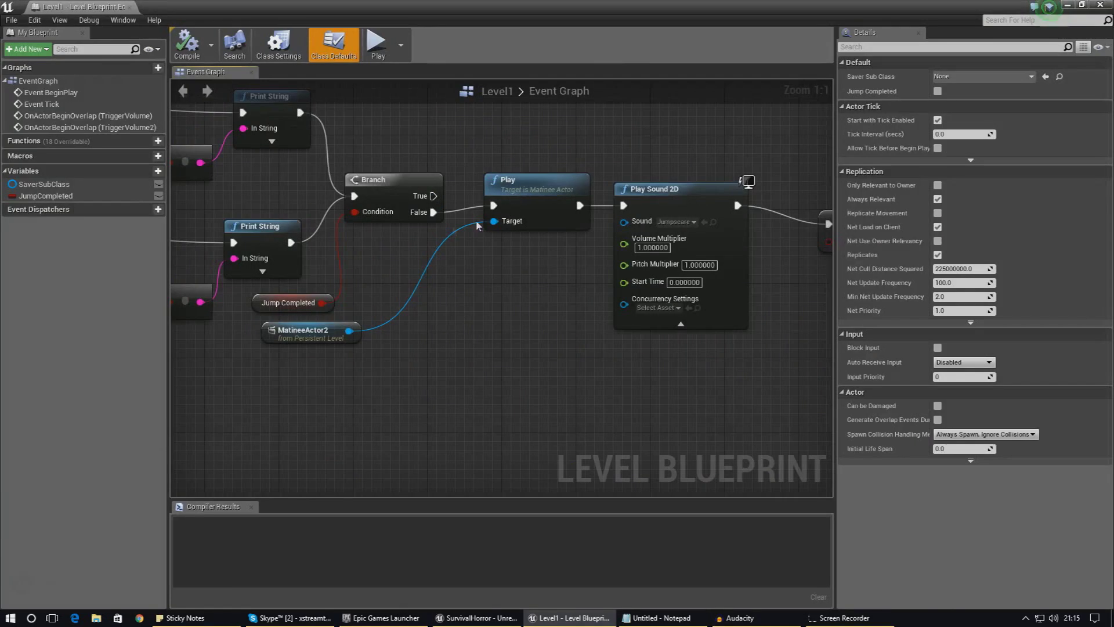
{"action": "right_click_drag", "start_coordinate": [354, 270], "coordinate": [479, 287]}
{"action": "scroll", "coordinate": [474, 291], "scroll_direction": "down", "scroll_amount": 2}
{"action": "right_click_drag", "start_coordinate": [287, 207], "coordinate": [471, 212]}
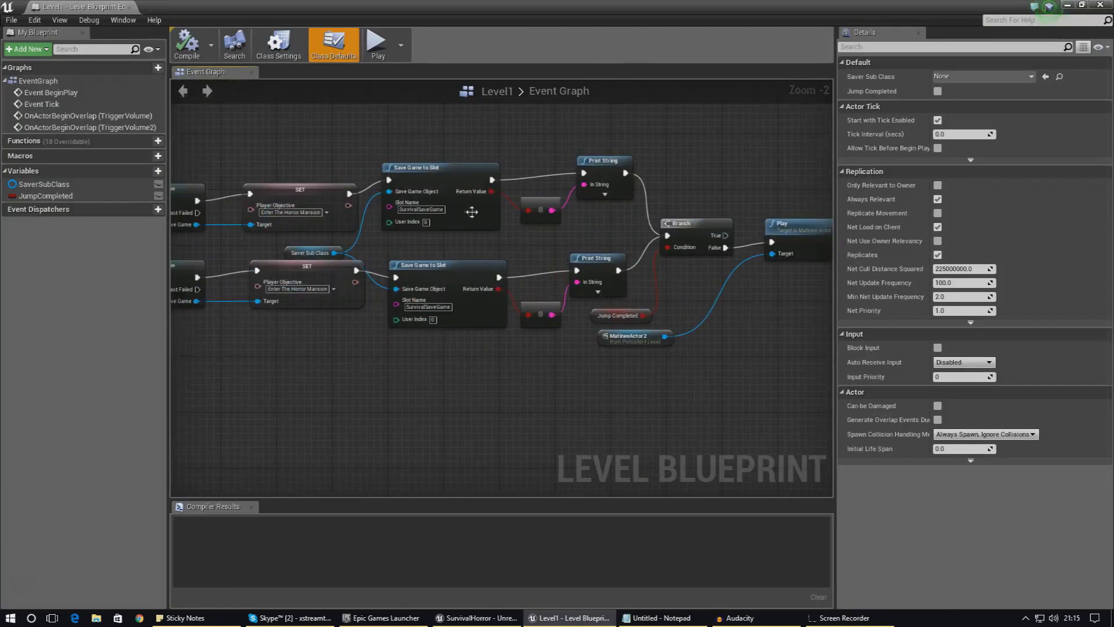
{"action": "scroll", "coordinate": [471, 212], "scroll_direction": "up", "scroll_amount": 2}
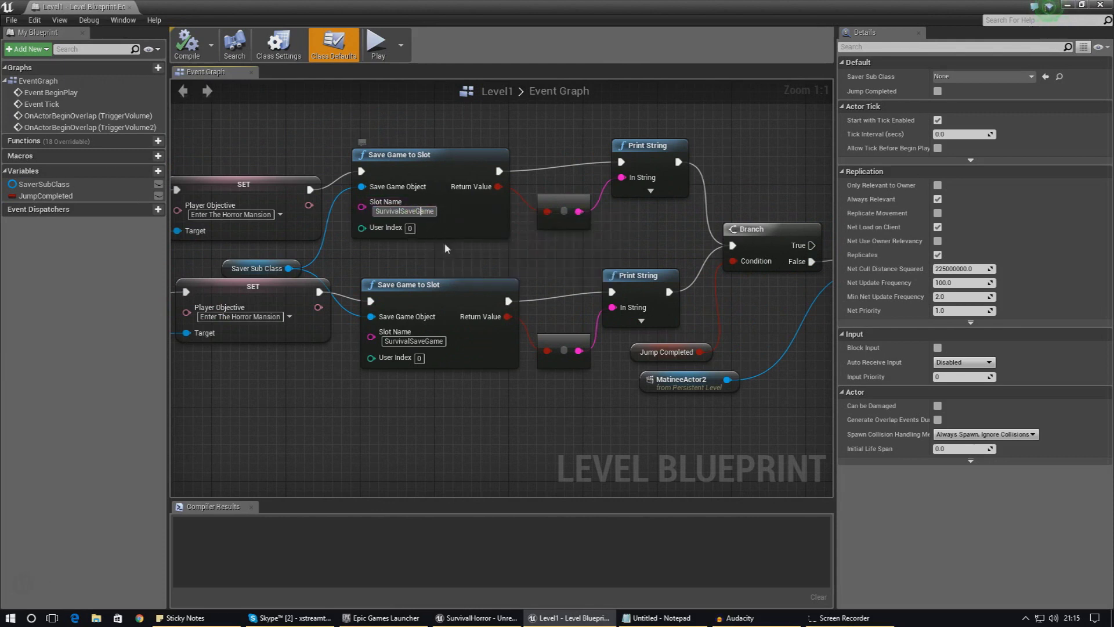
{"action": "left_click", "coordinate": [430, 212]}
{"action": "key", "text": "ctrl+c"}
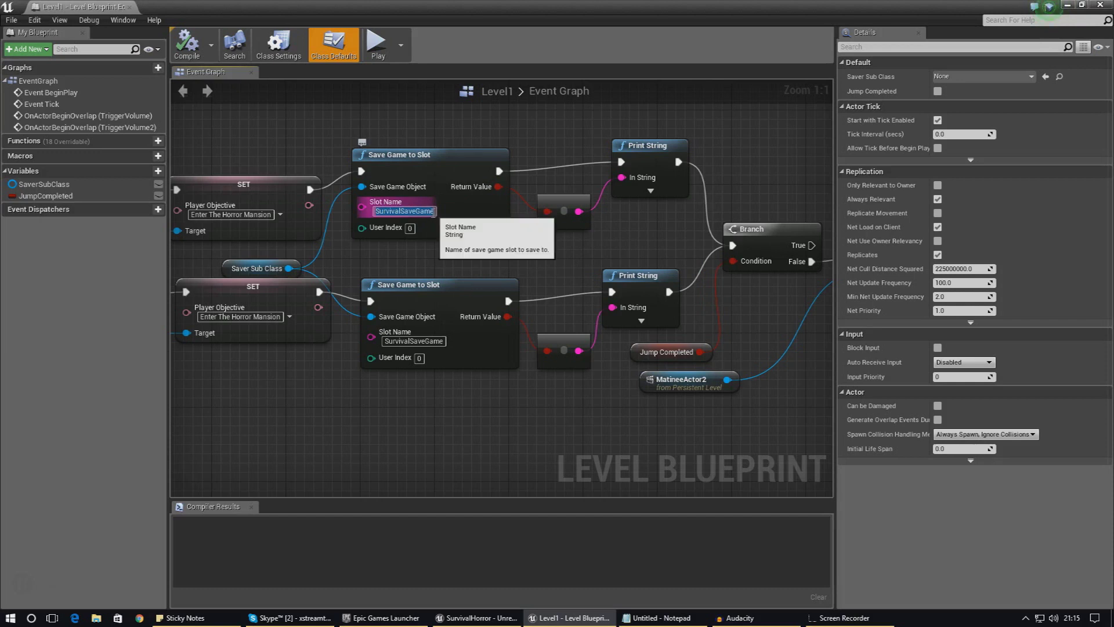
{"action": "left_click", "coordinate": [436, 213]}
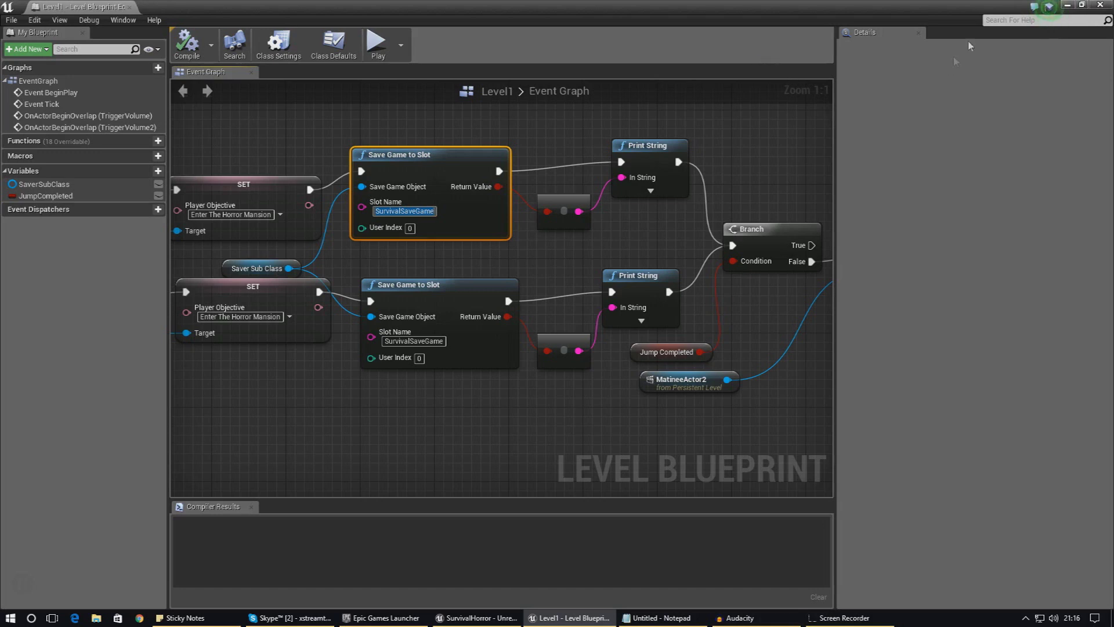
{"action": "left_click", "coordinate": [1100, 4]}
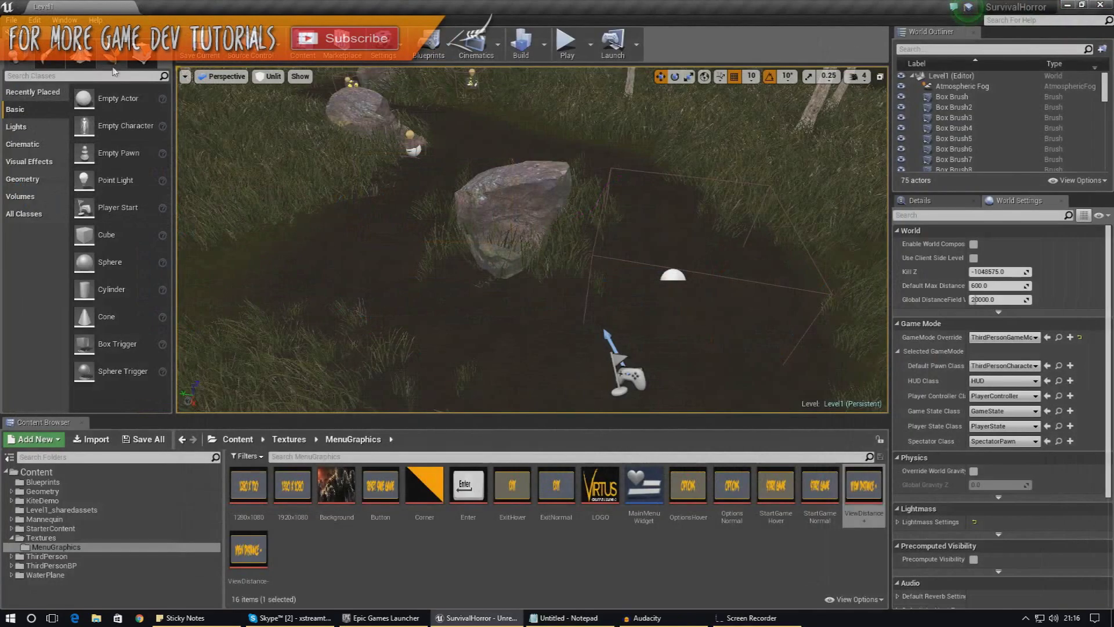
Add an OnClicked event for the Reset Save Game button in MainMenuWidget.
{"action": "double_click", "coordinate": [637, 486]}
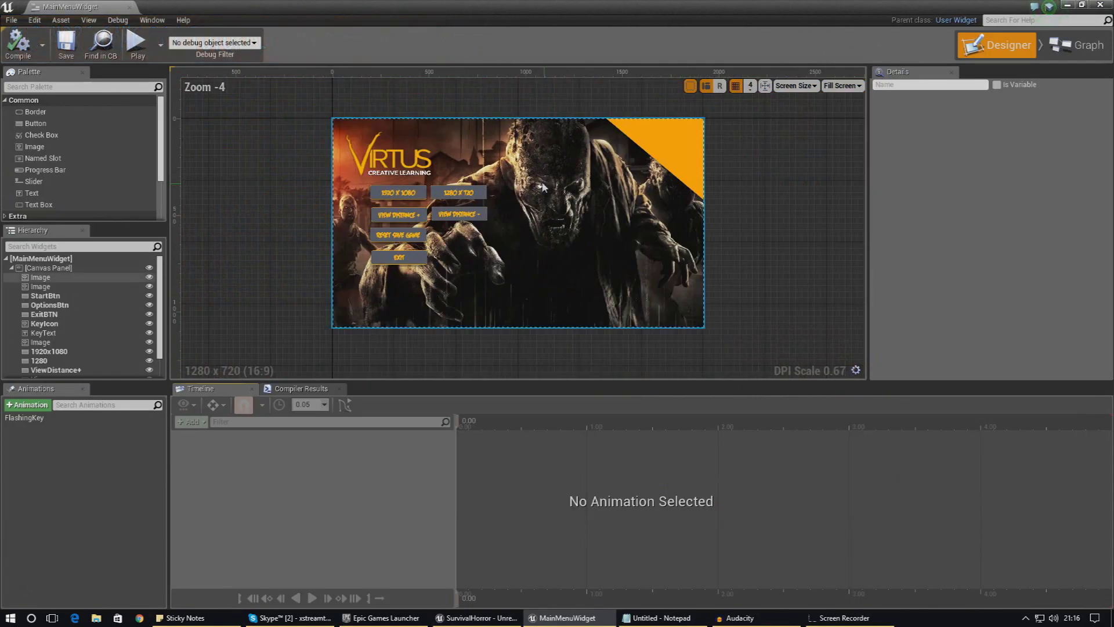
{"action": "left_click", "coordinate": [404, 240]}
{"action": "scroll", "coordinate": [406, 241], "scroll_direction": "up", "scroll_amount": 8}
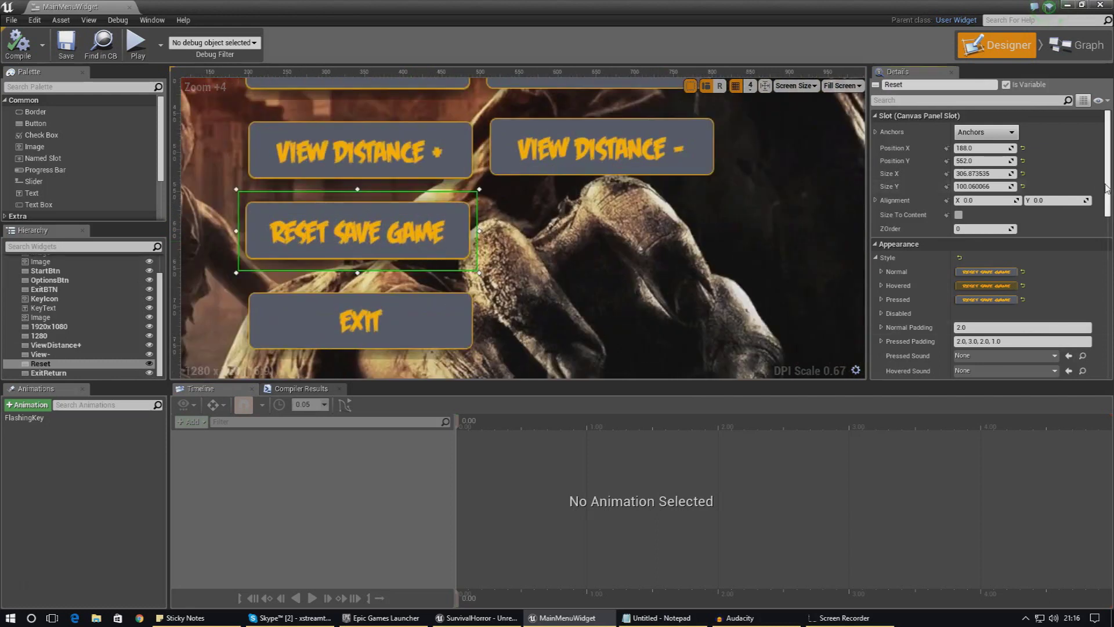
{"action": "scroll", "coordinate": [1106, 188], "scroll_direction": "down", "scroll_amount": 10}
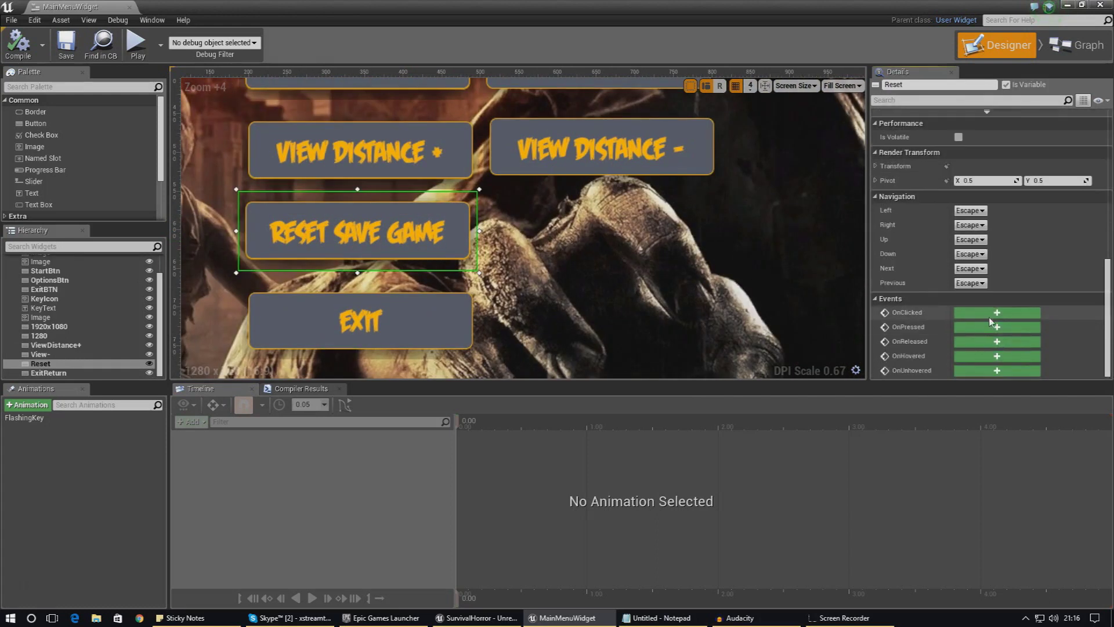
{"action": "left_click", "coordinate": [993, 314]}
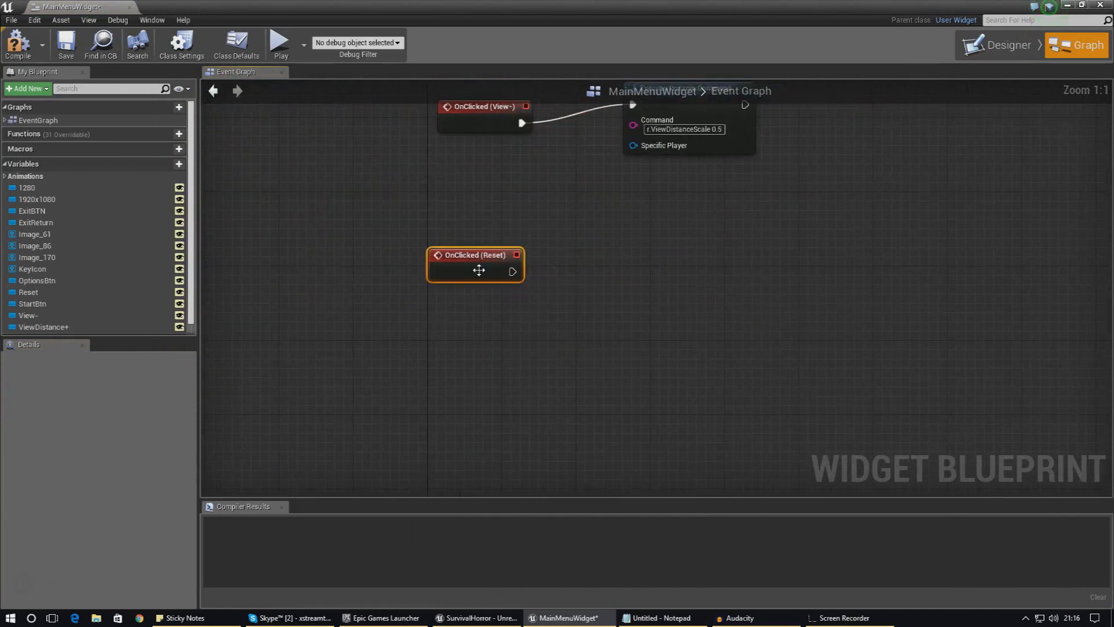
Connect a Delete Game in Slot node with slot name SurvivalSaveGame to OnClicked (Reset), and close the widget blueprint.
{"action": "left_click_drag", "start_coordinate": [594, 263], "coordinate": [621, 264]}
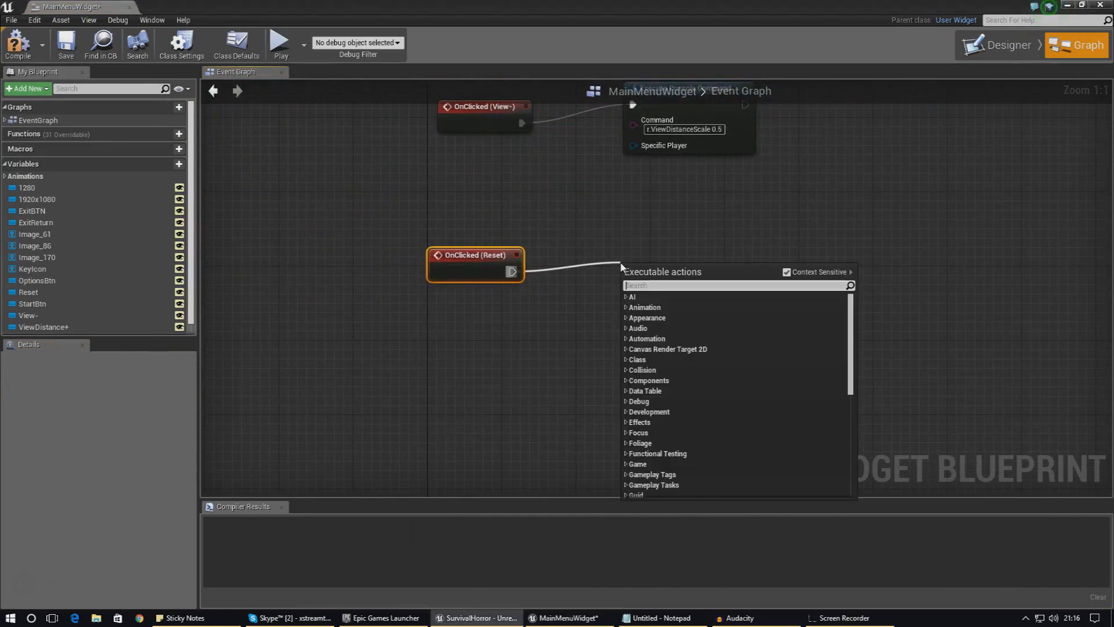
{"action": "type", "text": "delete"}
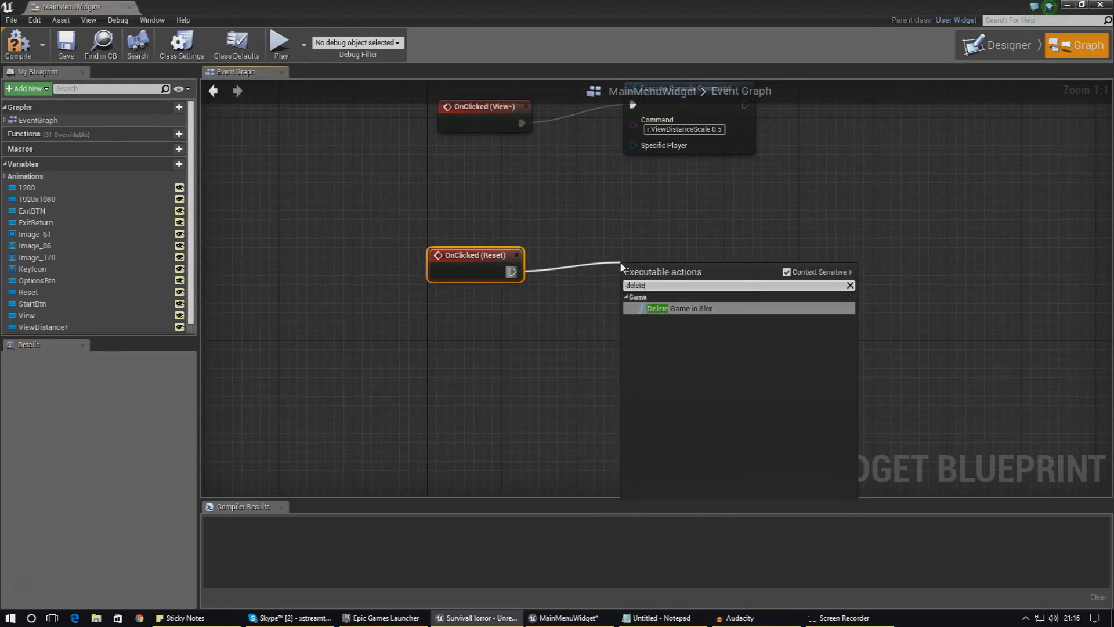
{"action": "key", "text": "Return"}
{"action": "left_click_drag", "start_coordinate": [688, 302], "coordinate": [680, 264]}
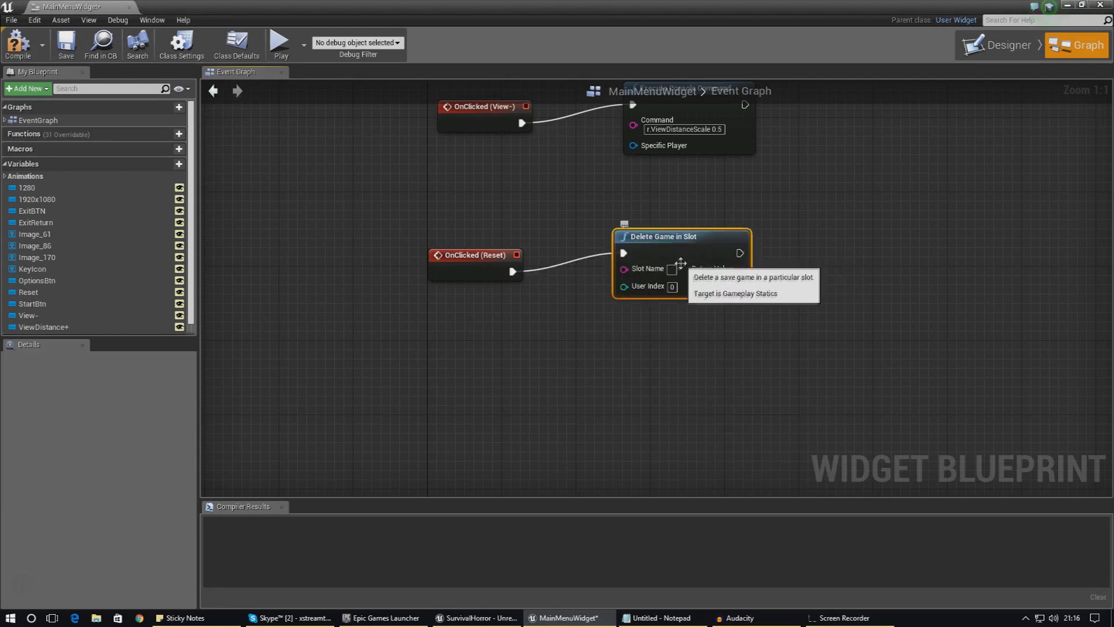
{"action": "left_click", "coordinate": [672, 269]}
{"action": "key", "text": "ctrl+v"}
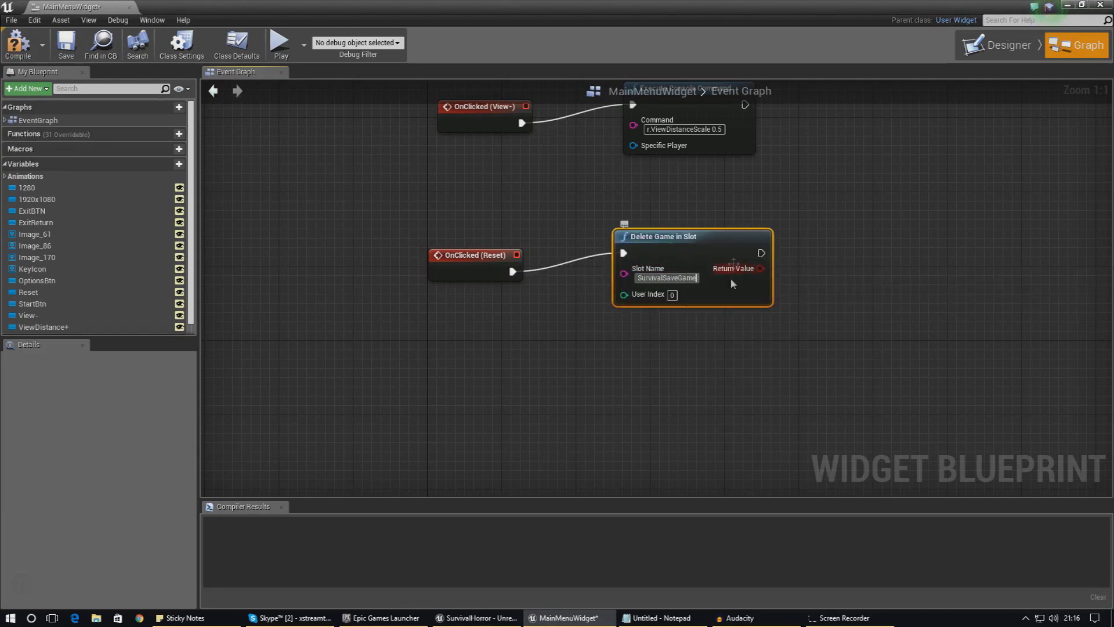
{"action": "left_click", "coordinate": [681, 279]}
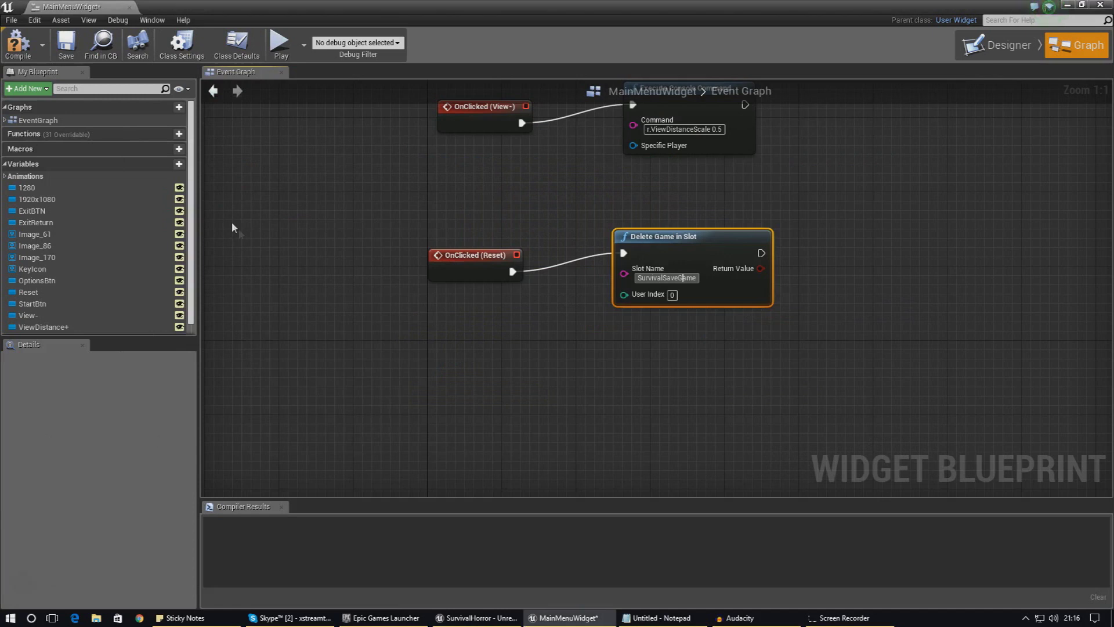
{"action": "left_click", "coordinate": [130, 7]}
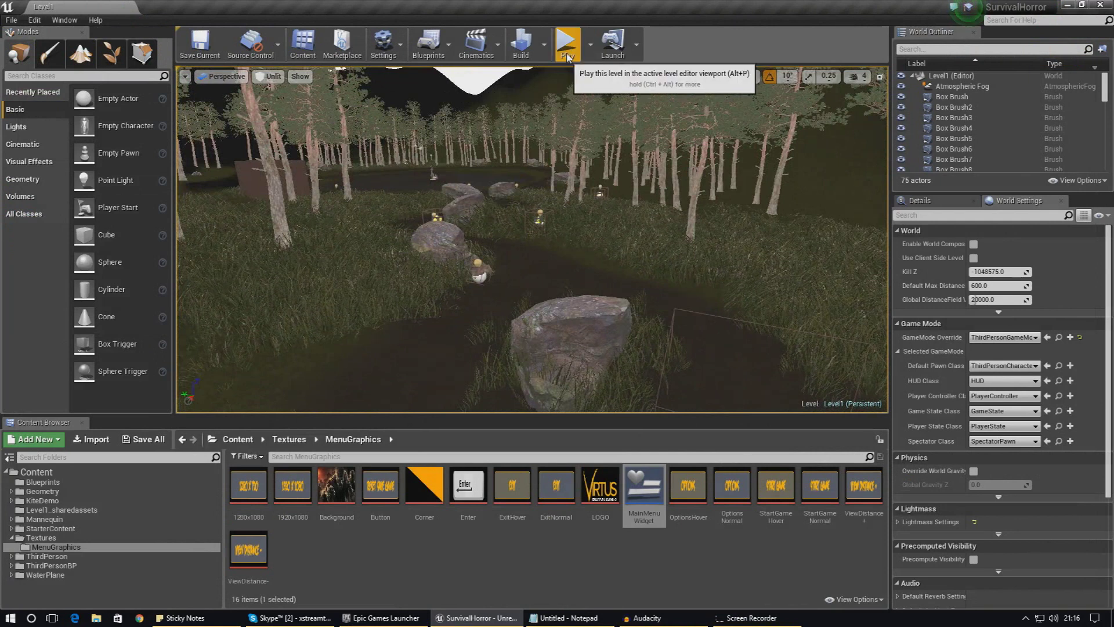
Play-test Level1 briefly to check the current objective, and stop the session.
{"action": "left_click", "coordinate": [567, 47]}
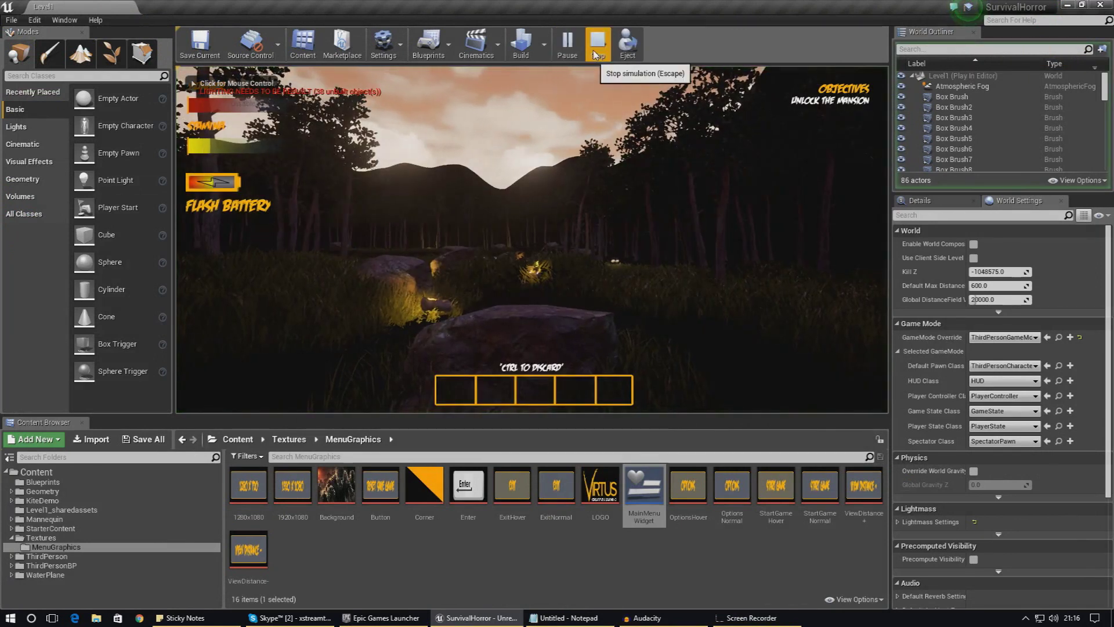
{"action": "left_click", "coordinate": [628, 41]}
Open MainMenuLevel and run it in a brief play session to trigger Reset Save Game, ending the session.
{"action": "left_click", "coordinate": [12, 20]}
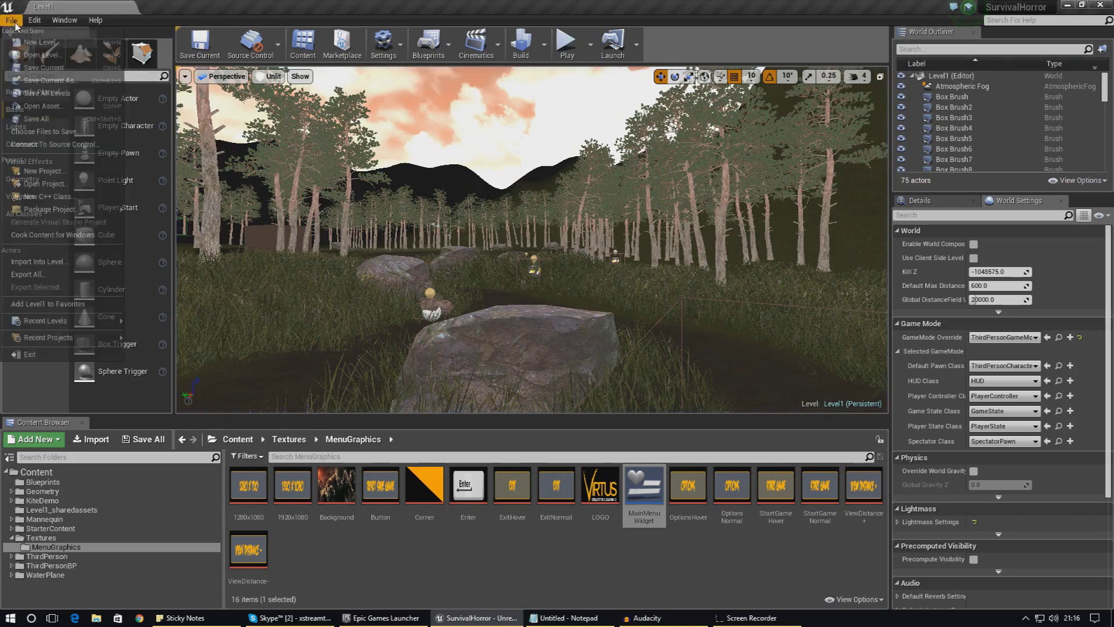
{"action": "left_click", "coordinate": [35, 56]}
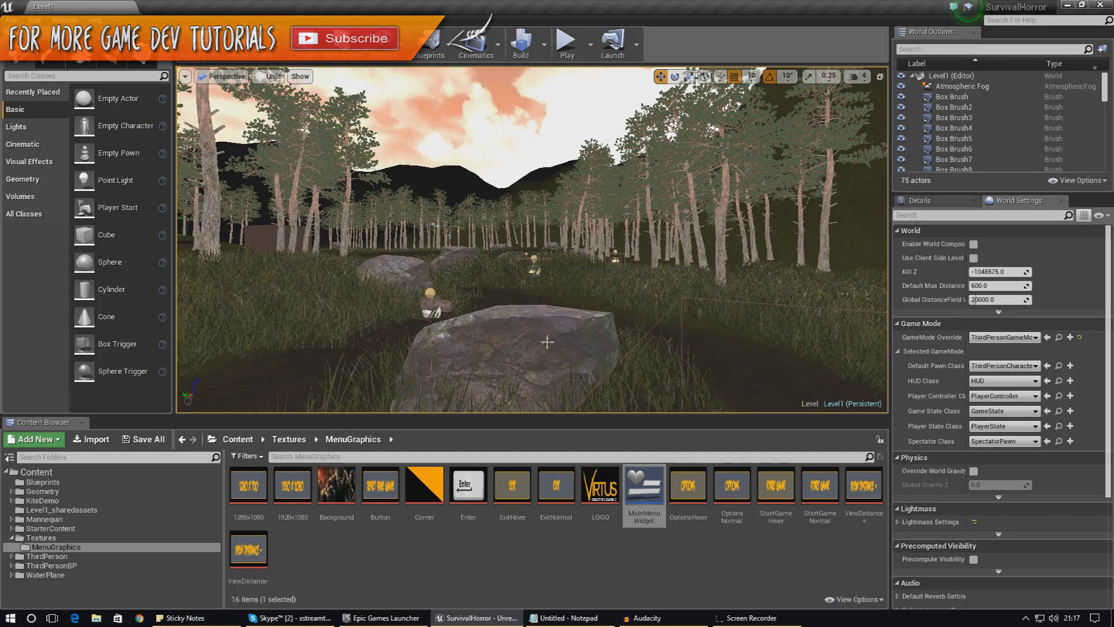
{"action": "left_click", "coordinate": [11, 20]}
{"action": "left_click", "coordinate": [38, 56]}
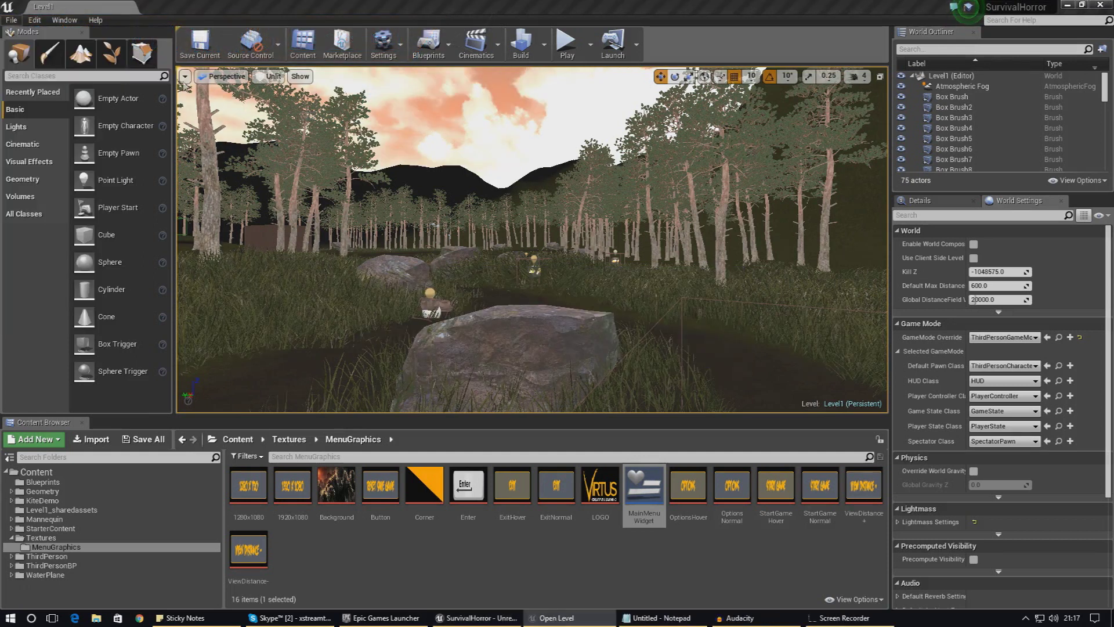
{"action": "key", "text": "Return"}
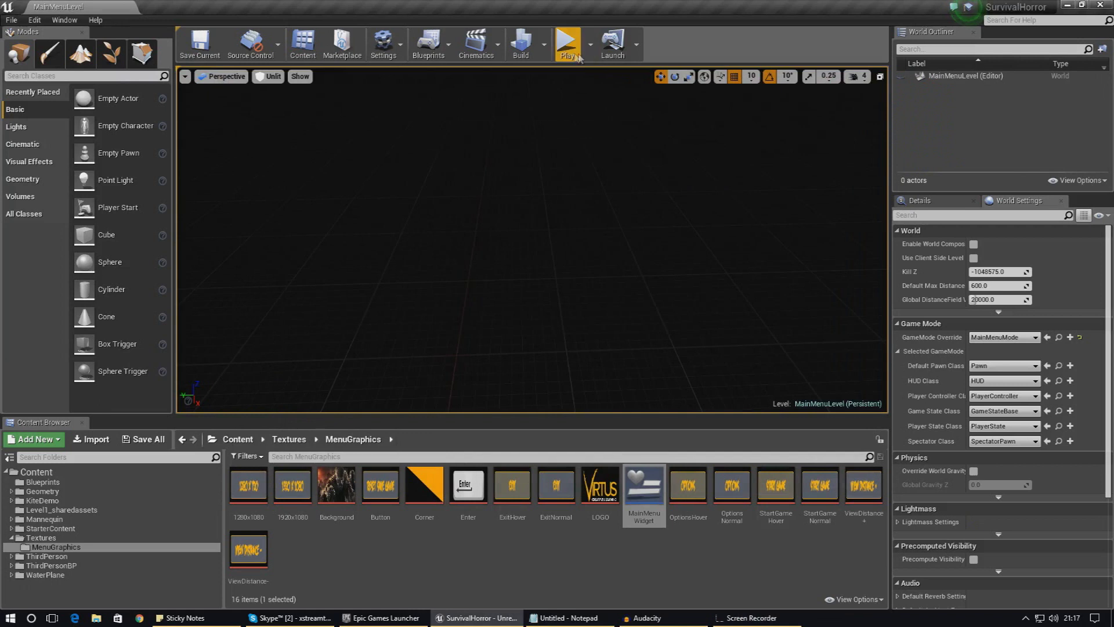
{"action": "left_click", "coordinate": [566, 44]}
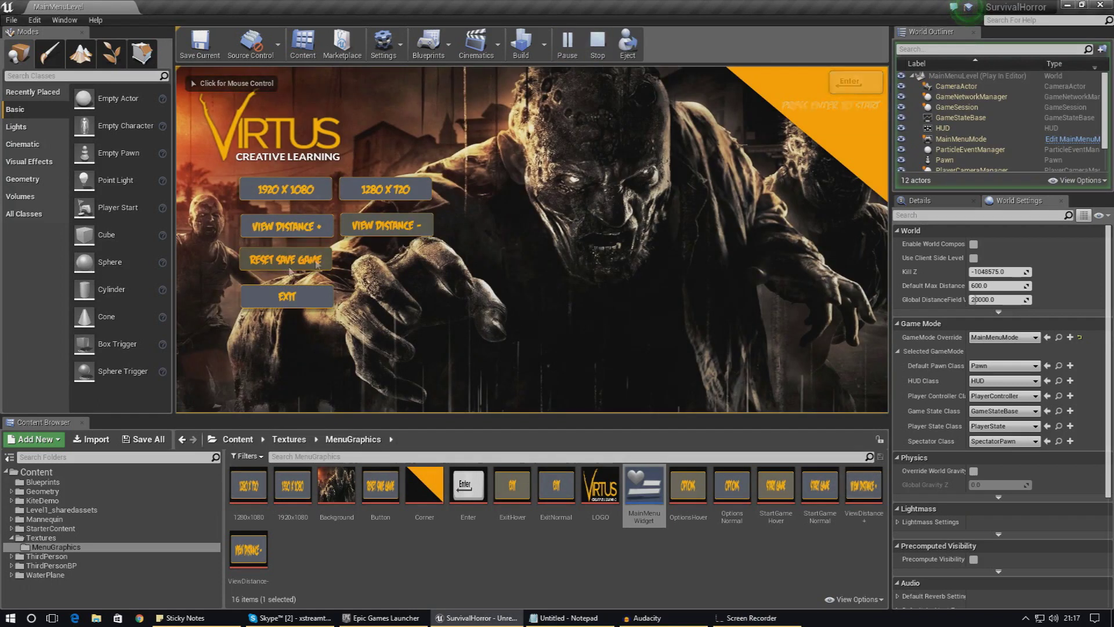
{"action": "left_click", "coordinate": [594, 46]}
Reopen the Level1 level from the project's Content folder.
{"action": "left_click", "coordinate": [12, 20]}
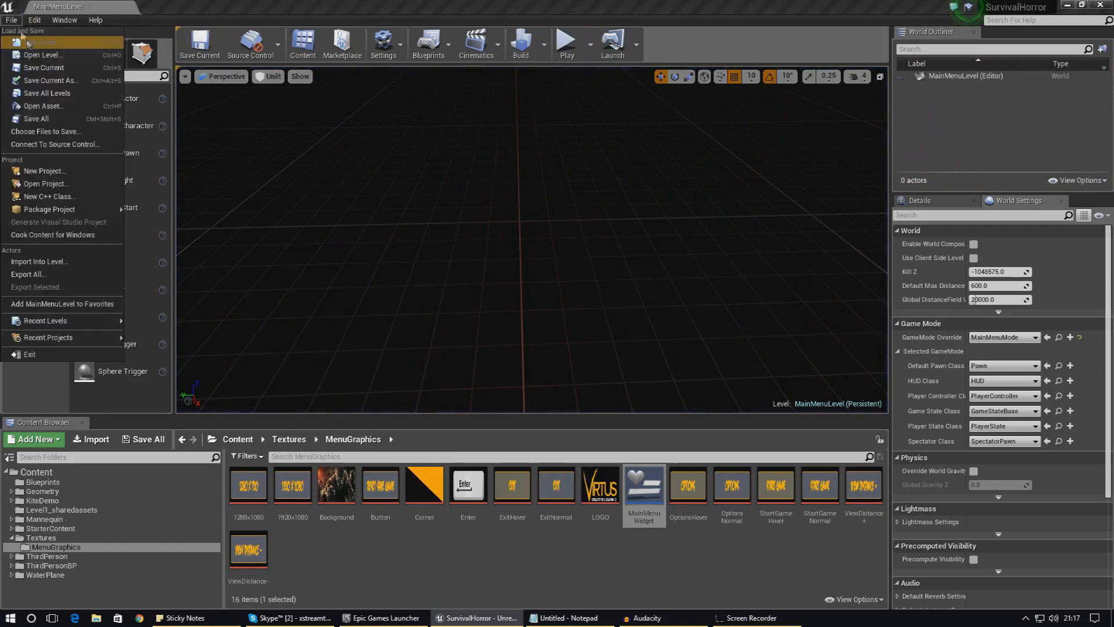
{"action": "left_click", "coordinate": [40, 51]}
{"action": "left_click", "coordinate": [685, 171]}
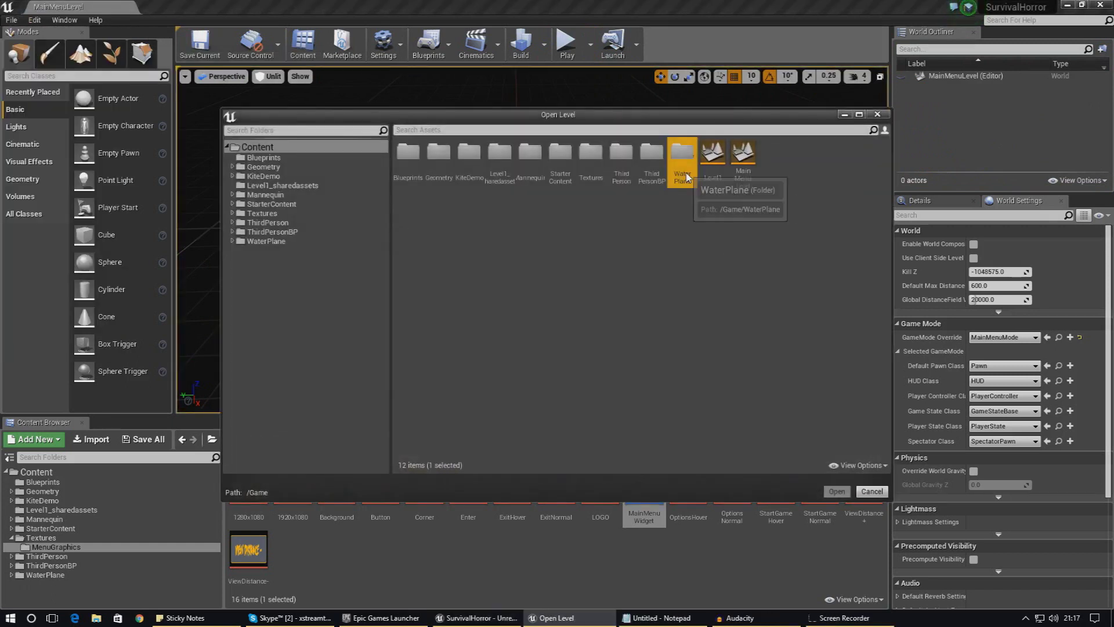
{"action": "double_click", "coordinate": [713, 156]}
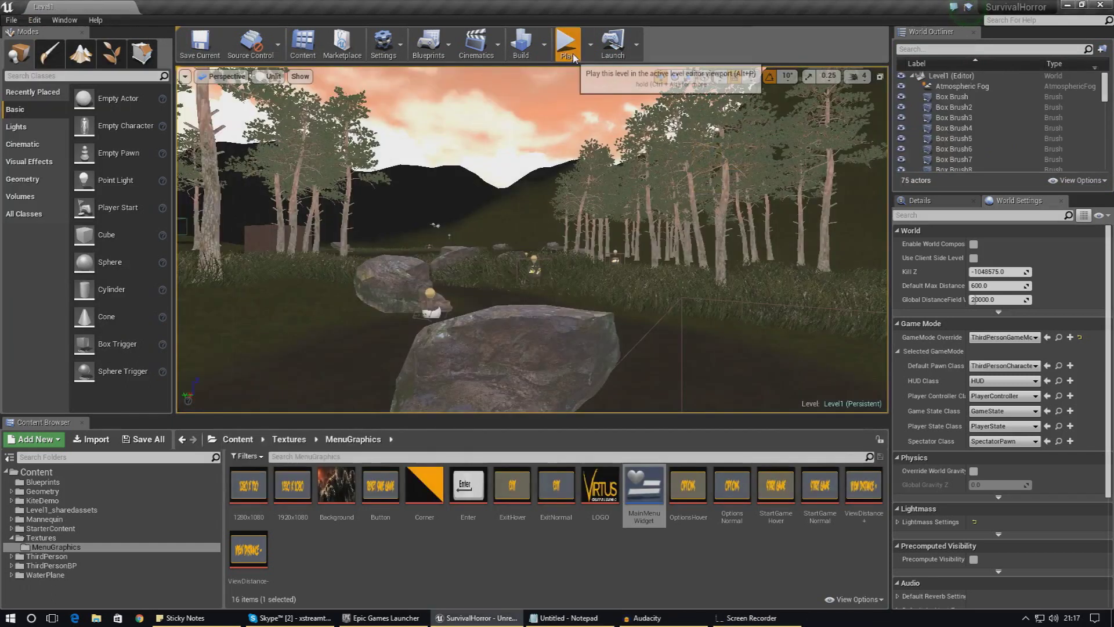
Play-test Level1 to check the reset objectives, walk through the forest to the pond's island, collect the firewood, and end the session.
{"action": "left_click", "coordinate": [567, 47]}
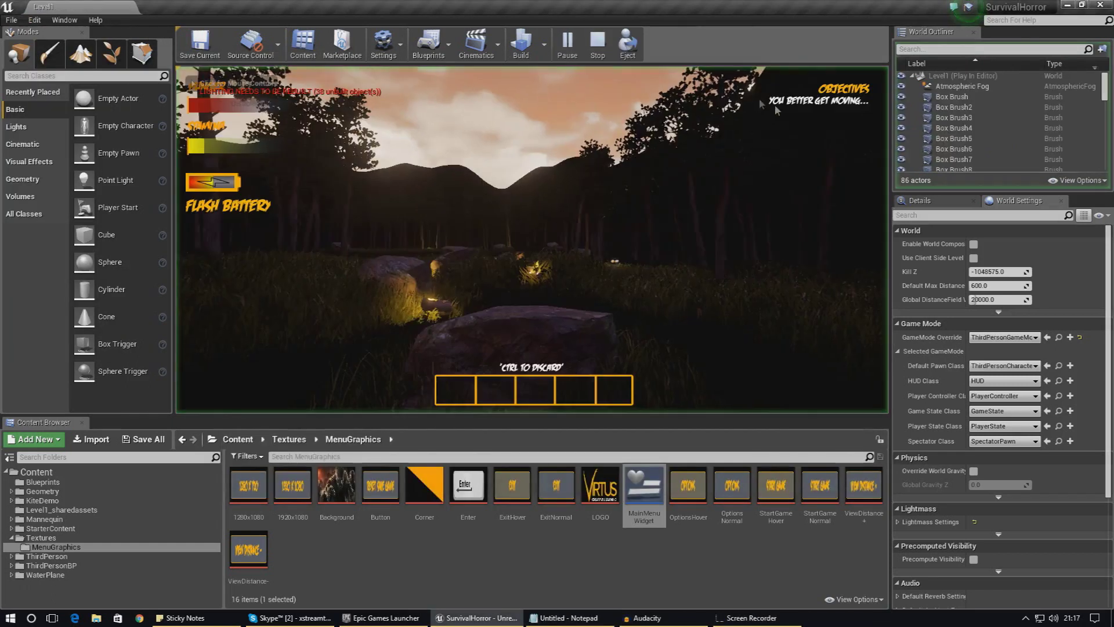
{"action": "key", "text": "w"}
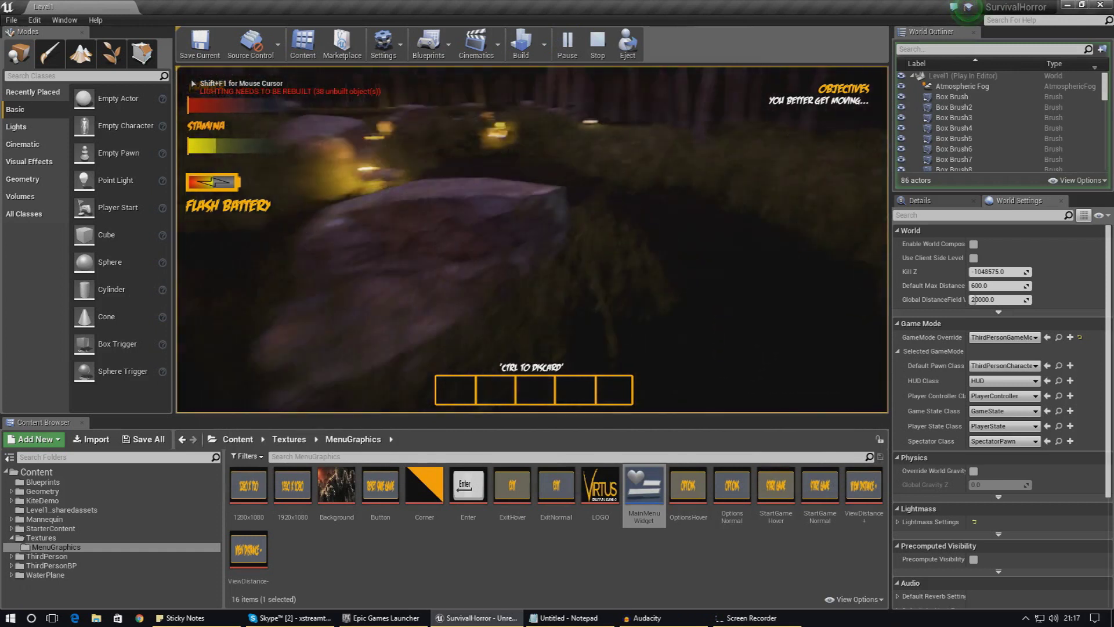
{"action": "key", "text": "w"}
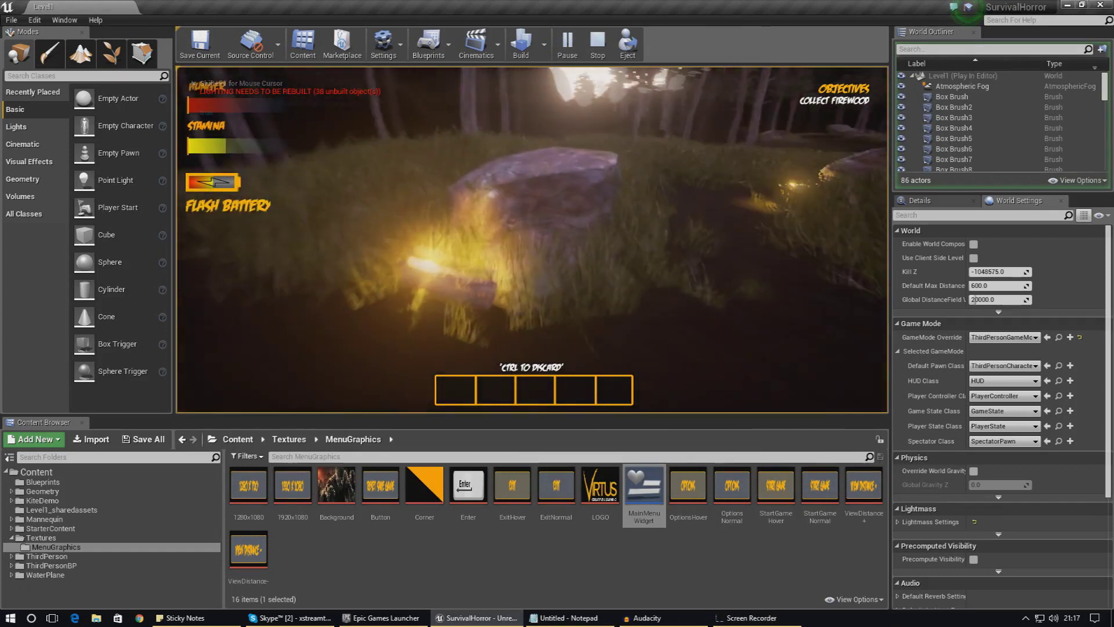
{"action": "key", "text": "w"}
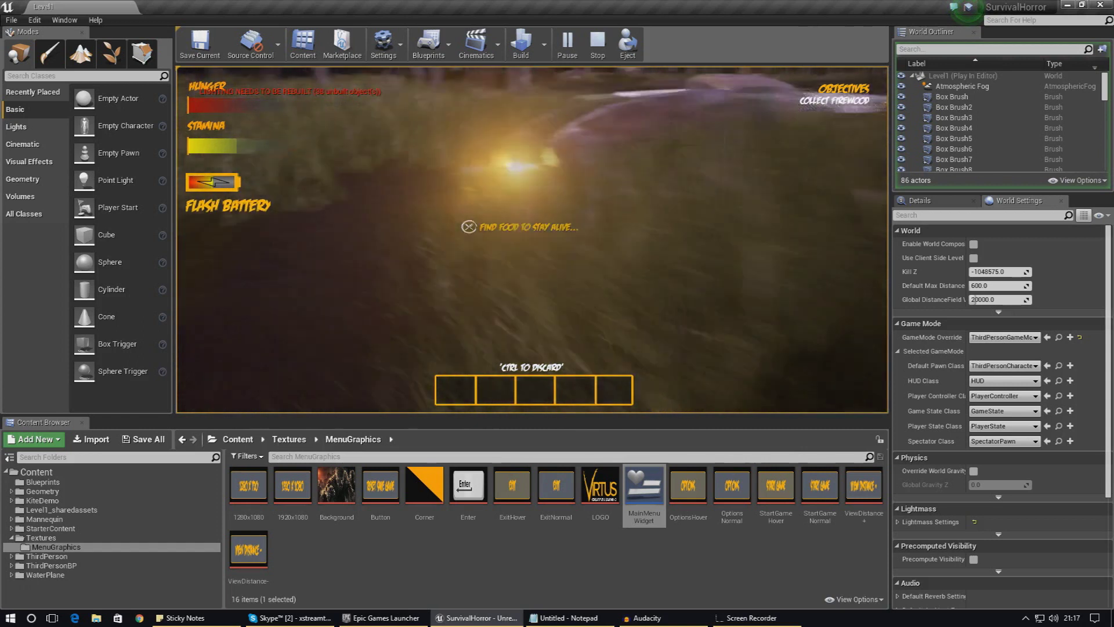
{"action": "key", "text": "shift"}
{"action": "key", "text": "w"}
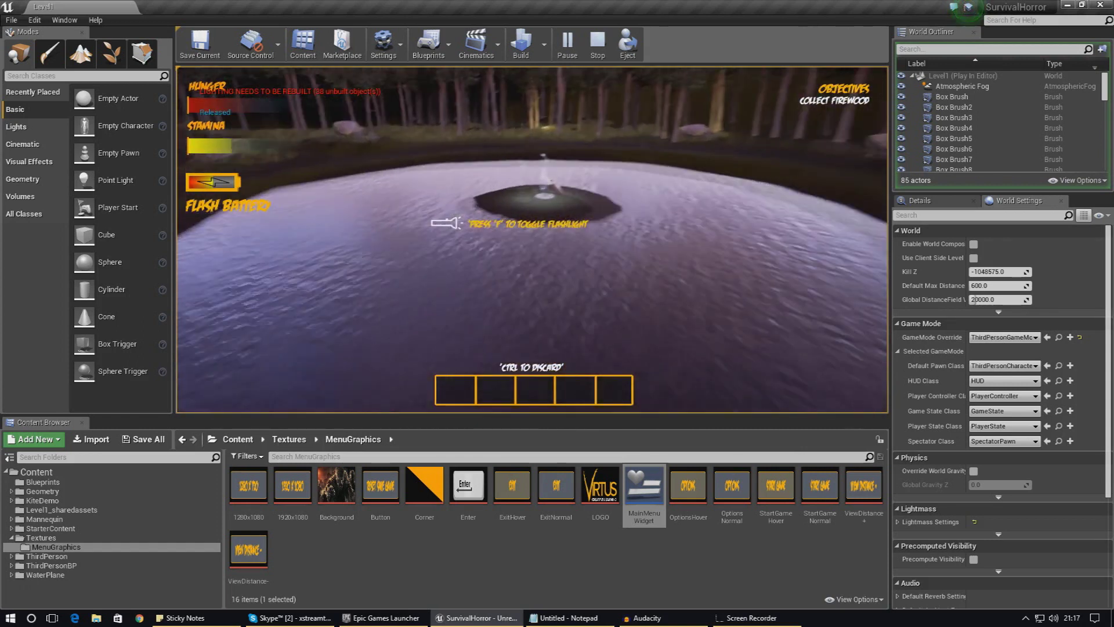
{"action": "key", "text": "w"}
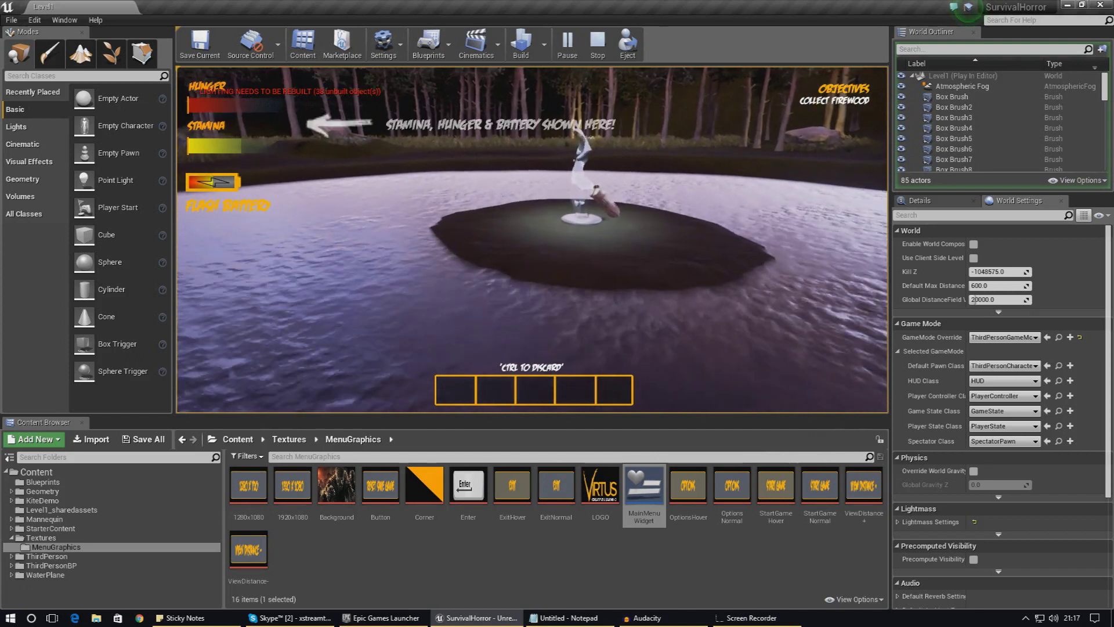
{"action": "key", "text": "shift"}
{"action": "key", "text": "w"}
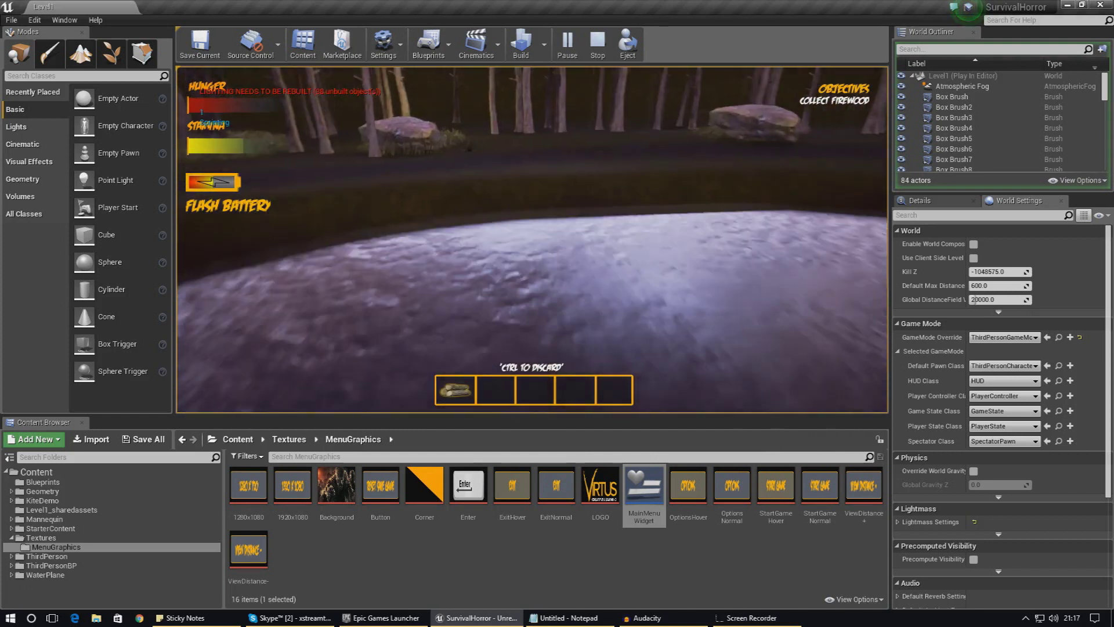
{"action": "key", "text": "Escape"}
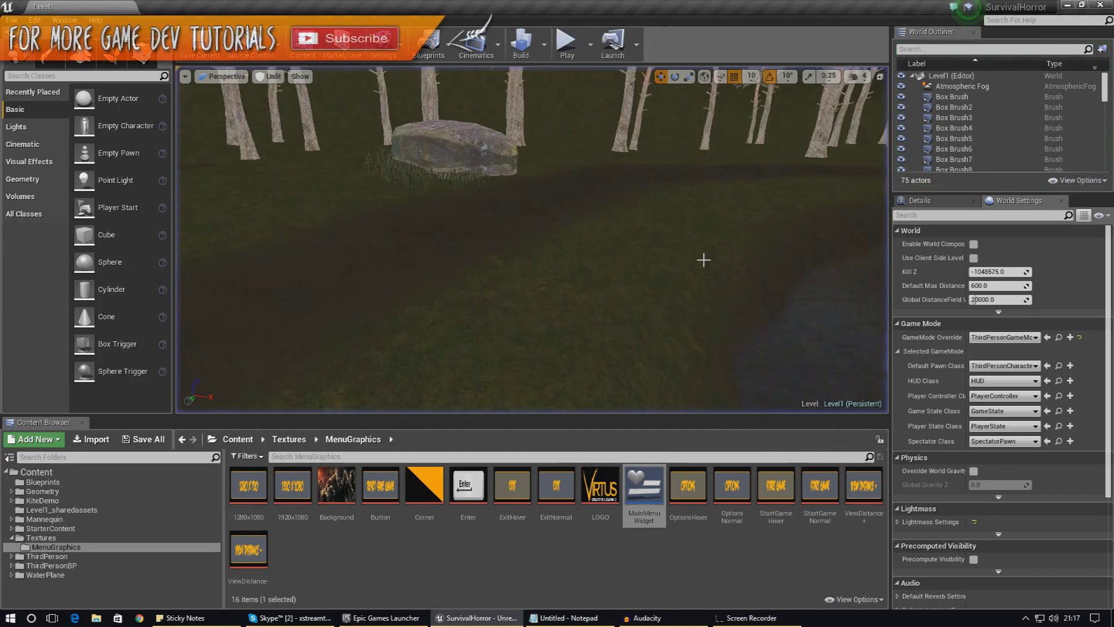
{"action": "right_click_drag", "start_coordinate": [531, 239], "coordinate": [557, 273]}
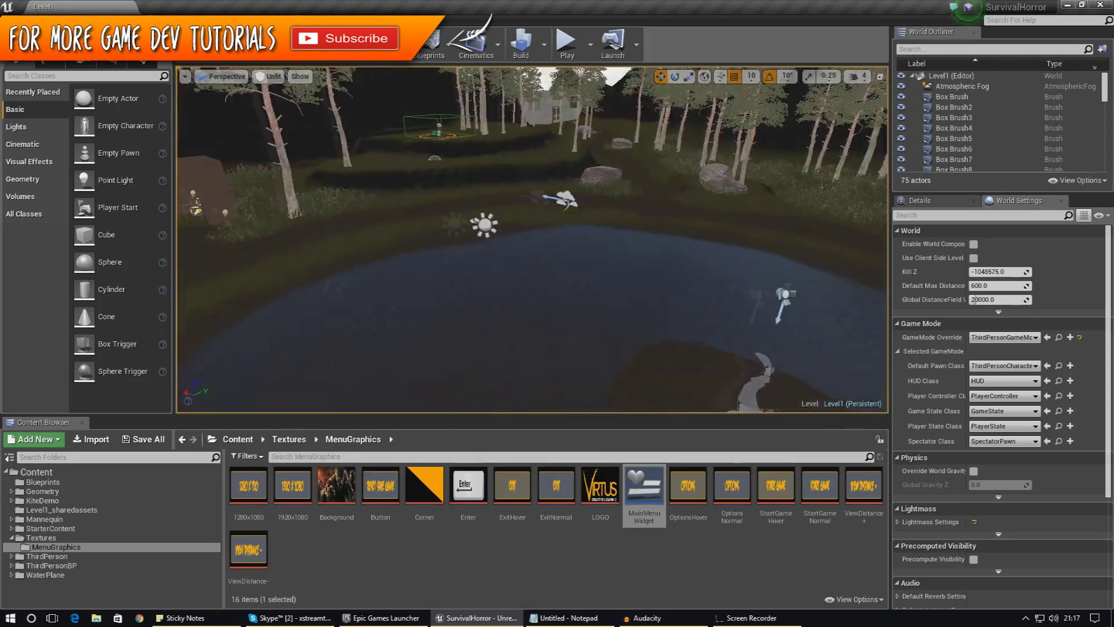
{"action": "right_click_drag", "start_coordinate": [557, 272], "coordinate": [464, 313]}
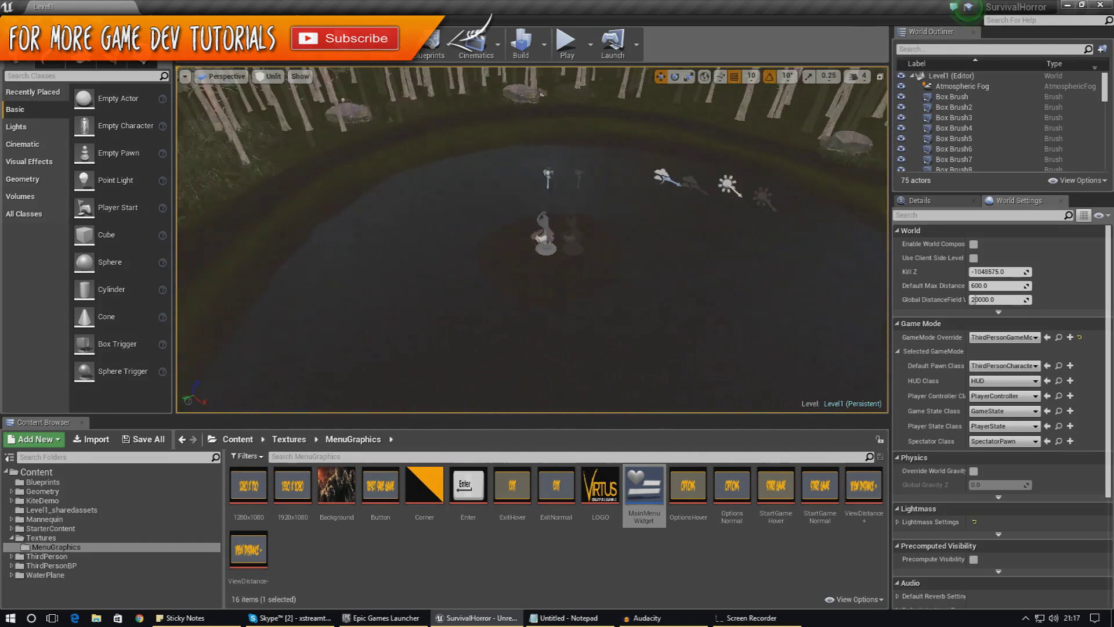
{"action": "mouse_move", "coordinate": [579, 298]}
{"action": "right_mouse_down"}
{"action": "mouse_move", "coordinate": [487, 316]}
{"action": "mouse_move", "coordinate": [579, 298]}
{"action": "right_mouse_up"}
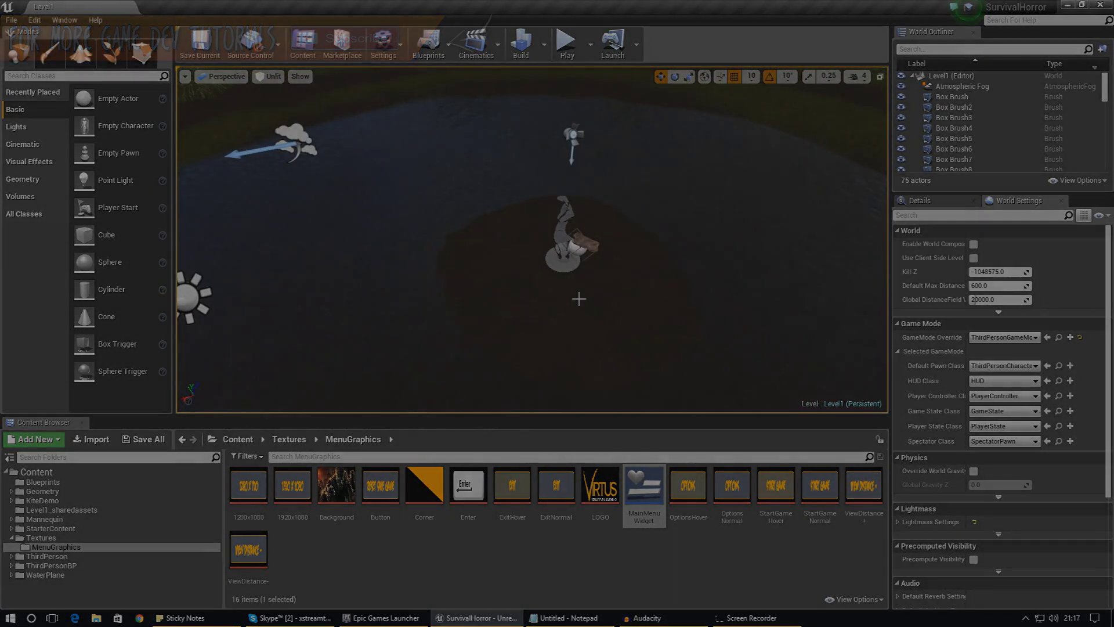